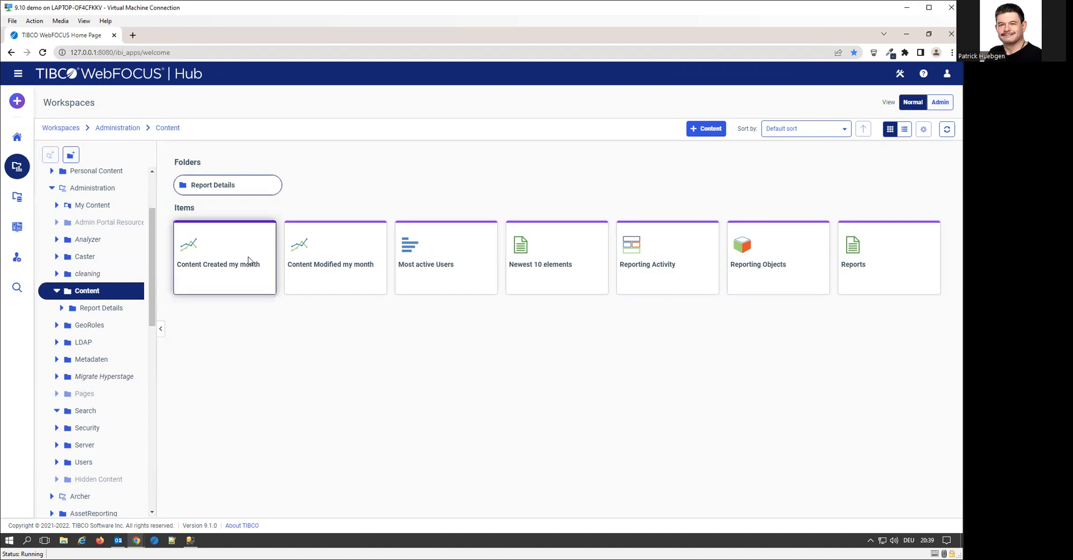
Open the admin/repository_complete application directory and look through its list of metadata files
click(23, 196)
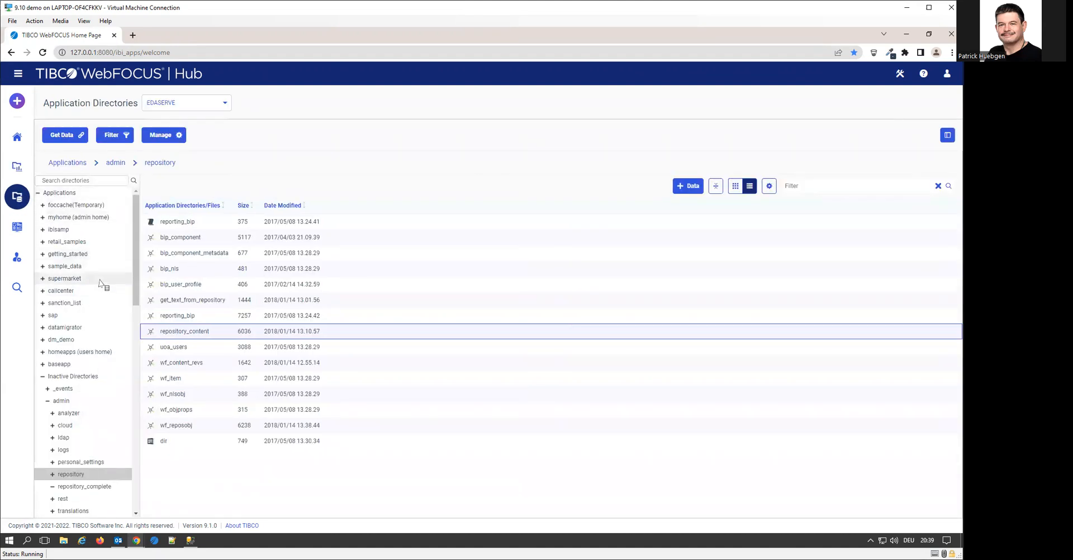
click(94, 486)
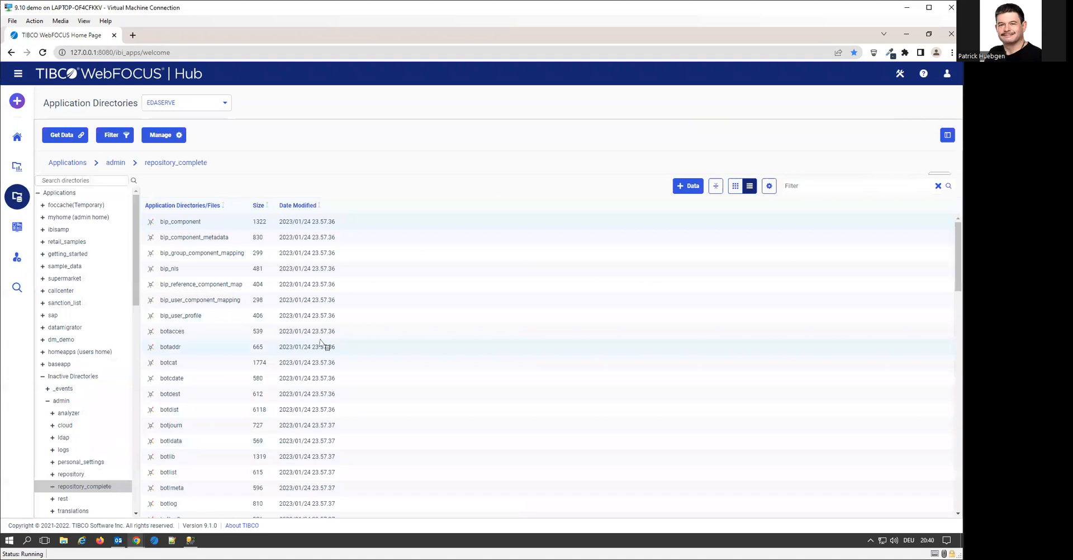
scroll(320, 342, down, 10)
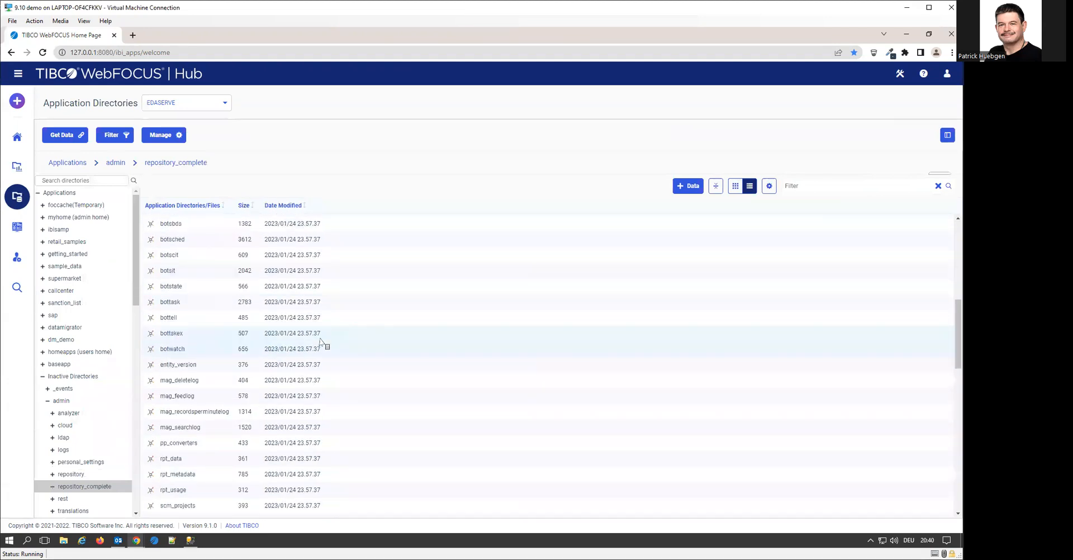
scroll(321, 342, up, 2)
scroll(187, 311, up, 3)
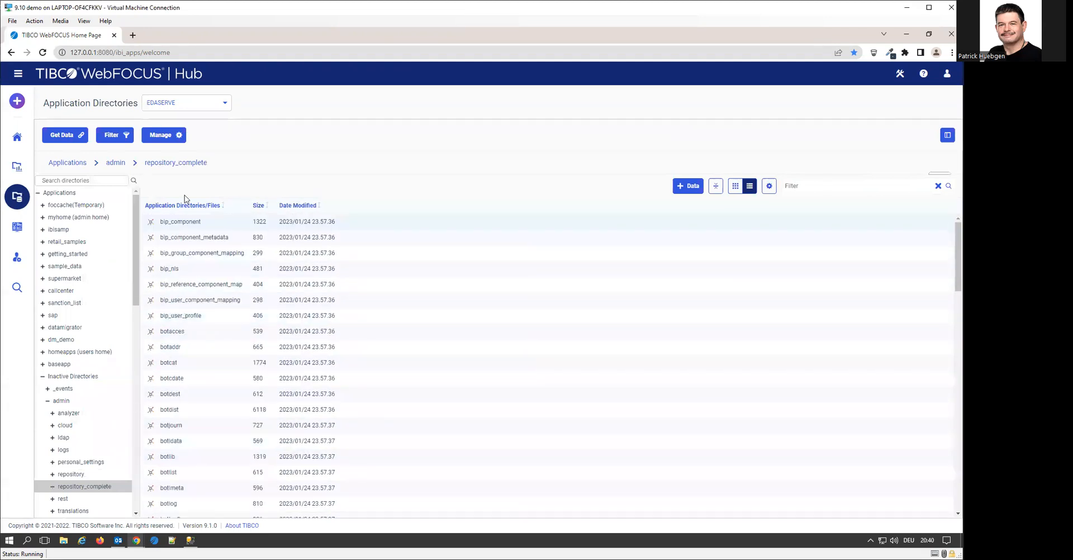
scroll(199, 330, down, 3)
scroll(200, 330, down, 10)
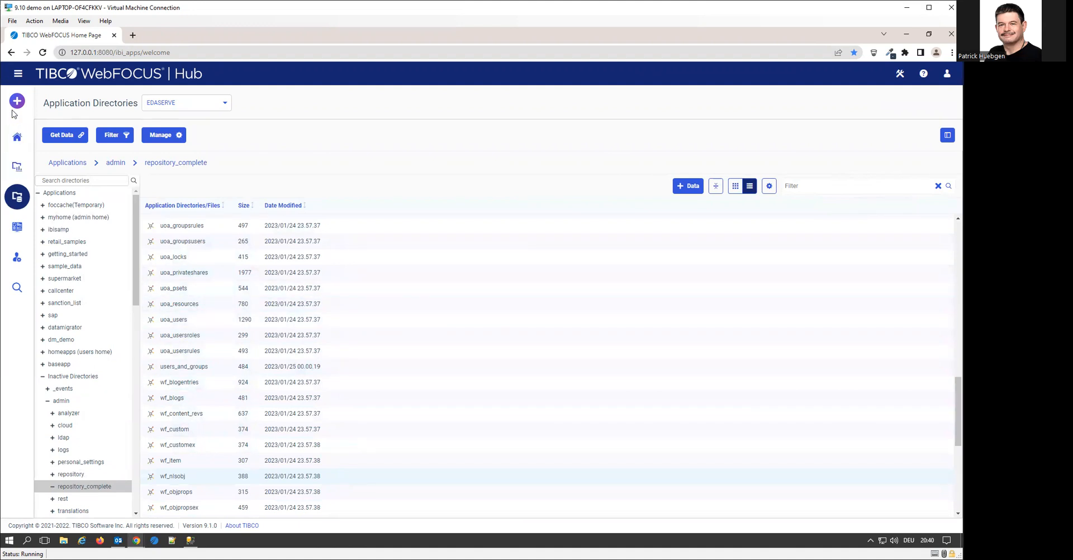
Look into the Administration workspace's Users folder and return to its Content folder
click(18, 165)
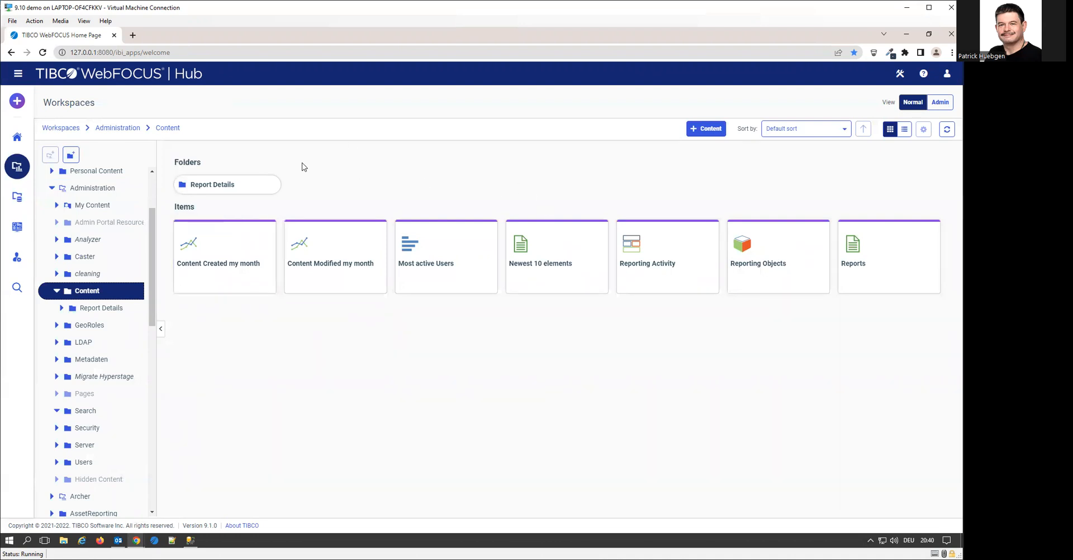
click(131, 128)
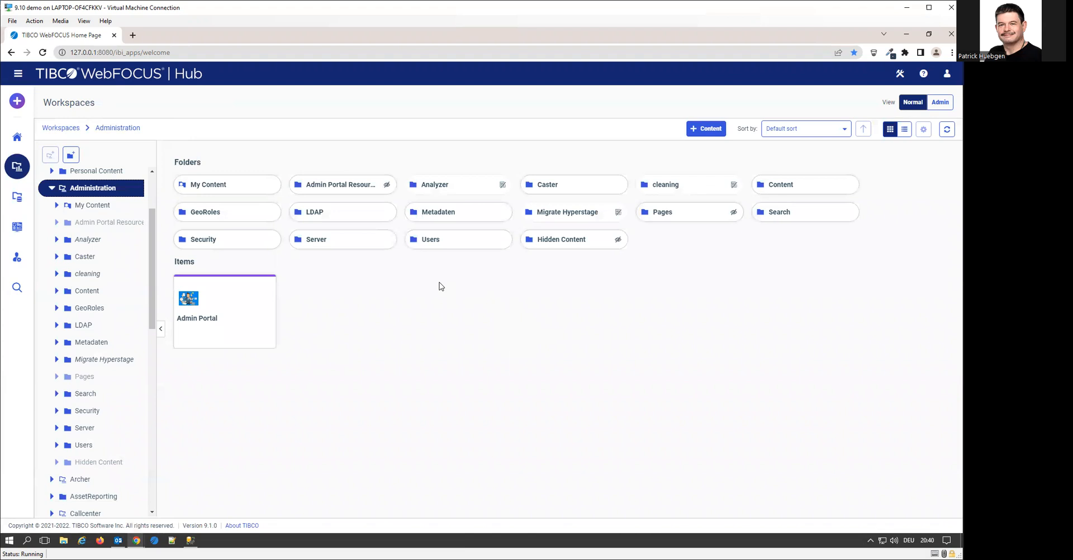
click(606, 195)
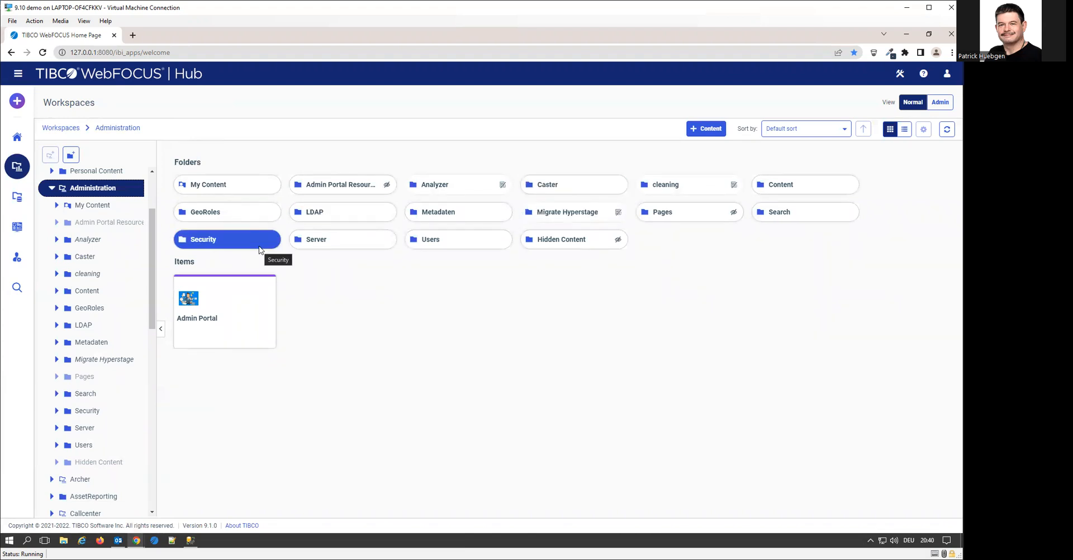
double_click(454, 240)
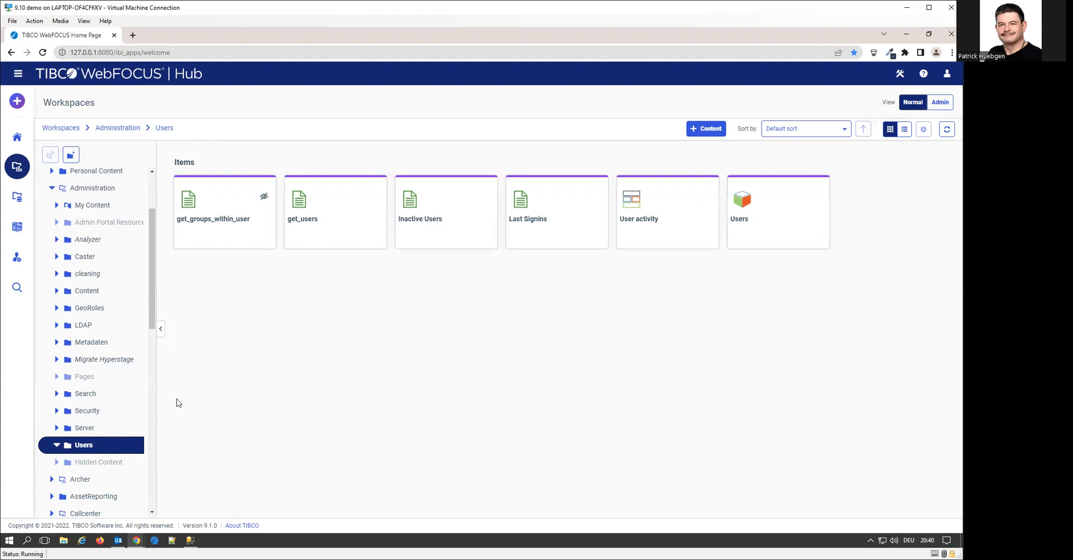
click(84, 291)
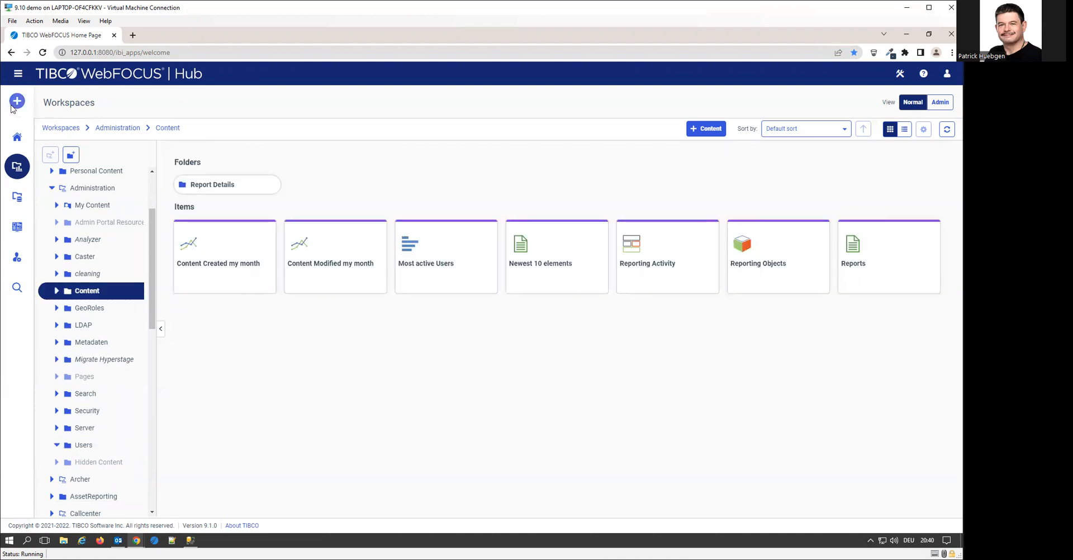
Start a new visualization and open the admin/repository_complete directory in the data source selection
click(11, 105)
click(98, 144)
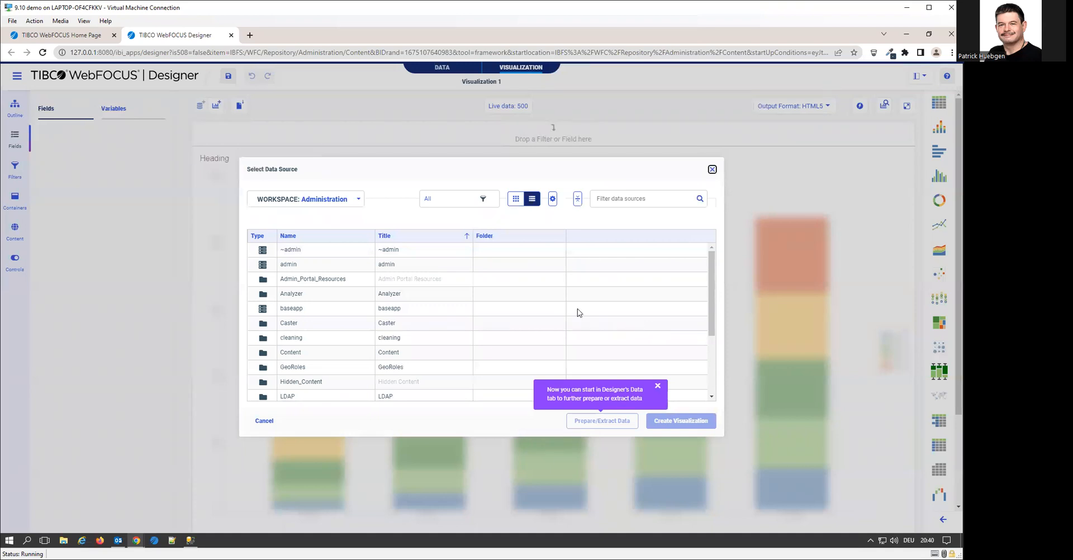
double_click(291, 265)
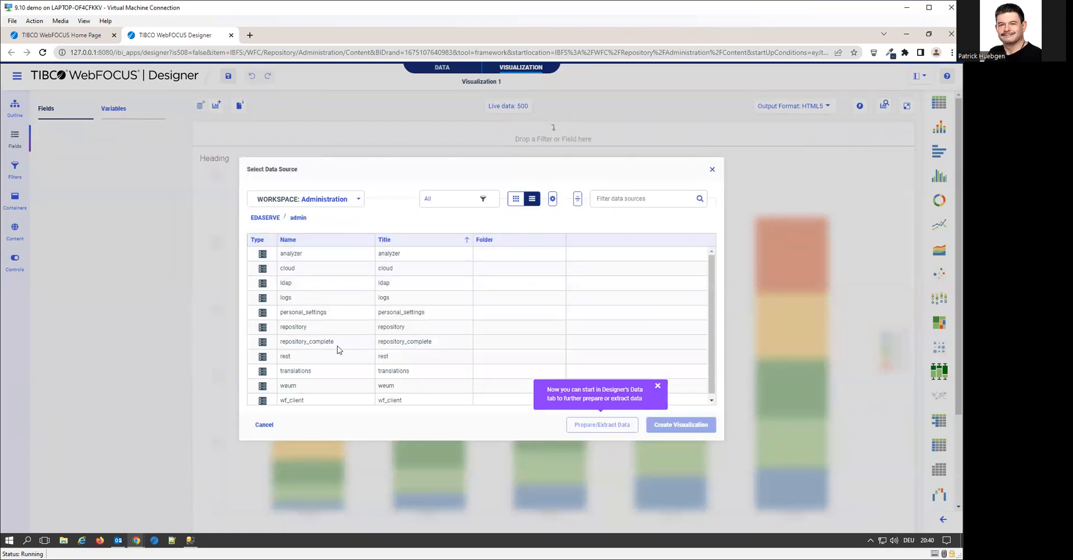
double_click(330, 343)
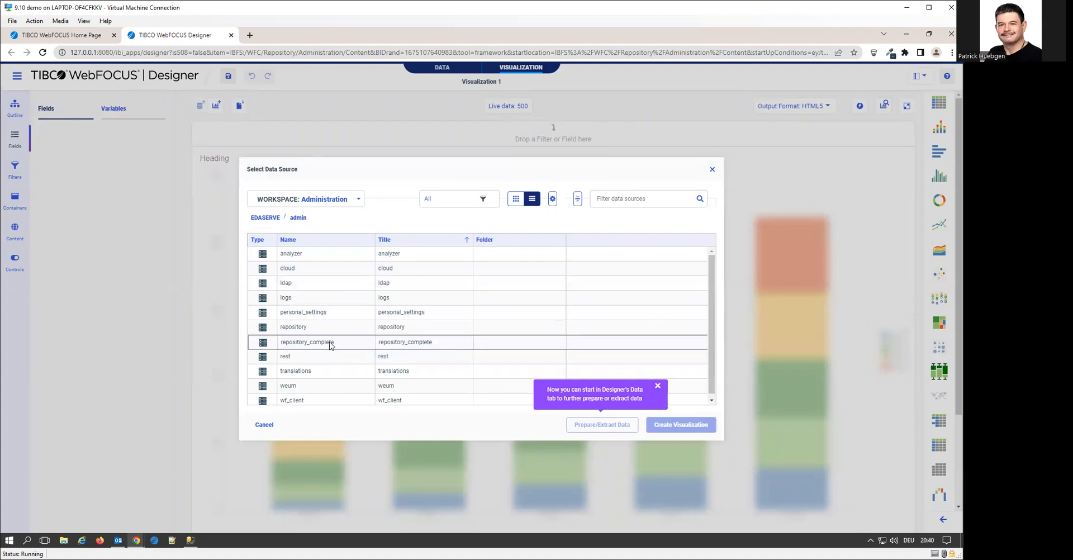
Filter the data sources by "wf_rep" and open wf_reposobj.mas for data preparation
scroll(347, 345, down, 3)
scroll(346, 345, down, 3)
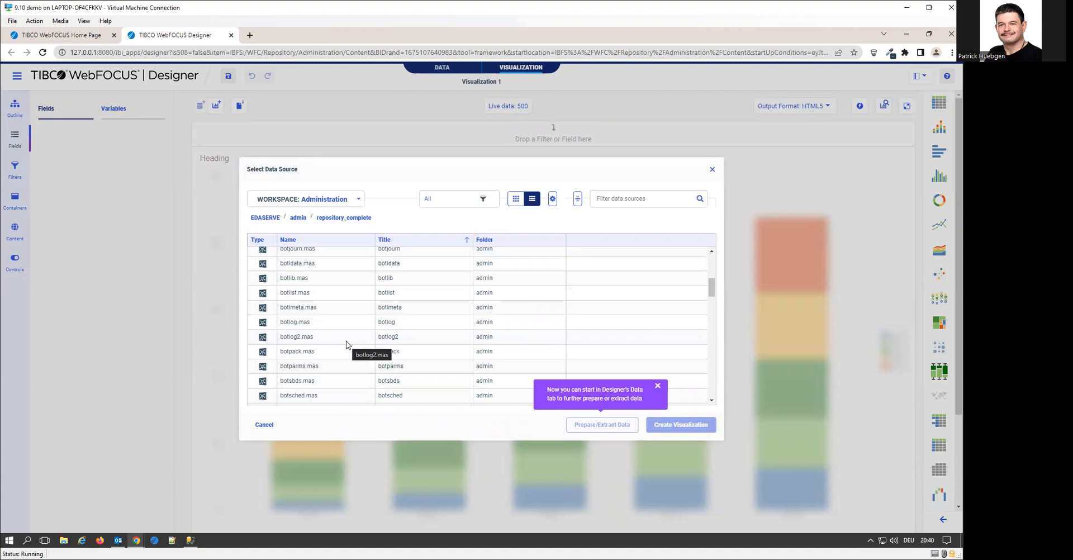
scroll(347, 345, down, 12)
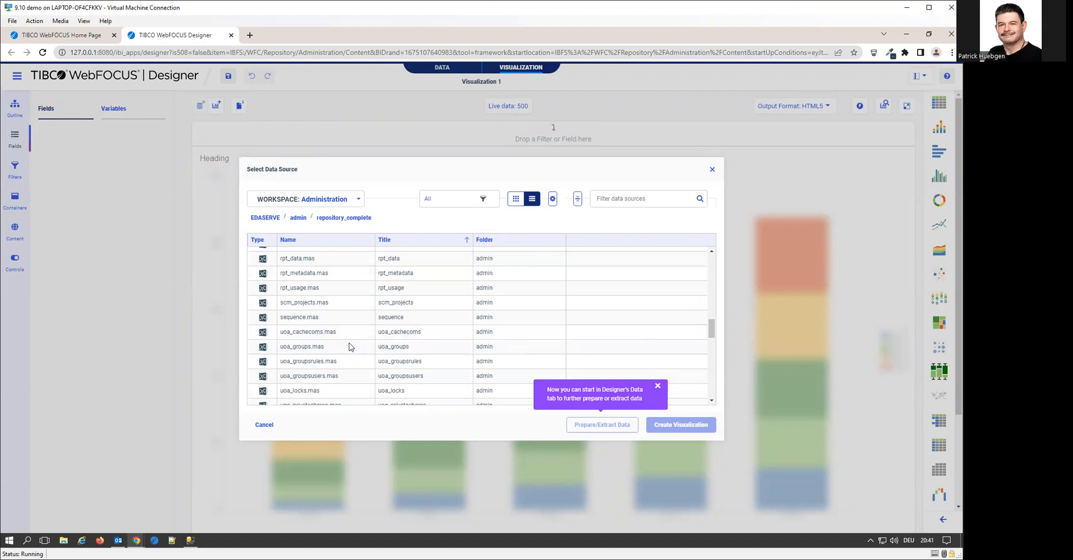
scroll(350, 345, down, 3)
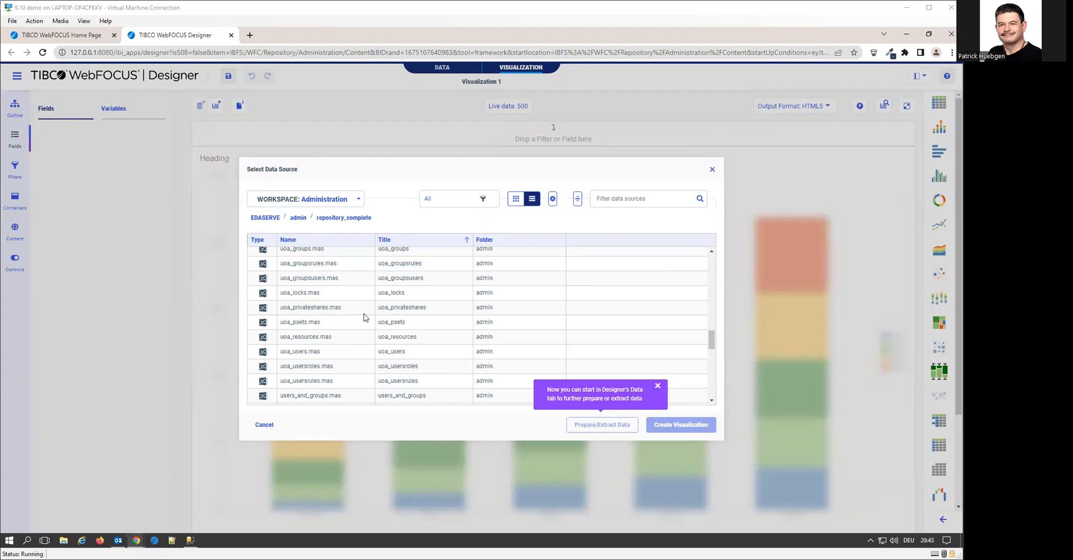
click(617, 200)
text(wf_)
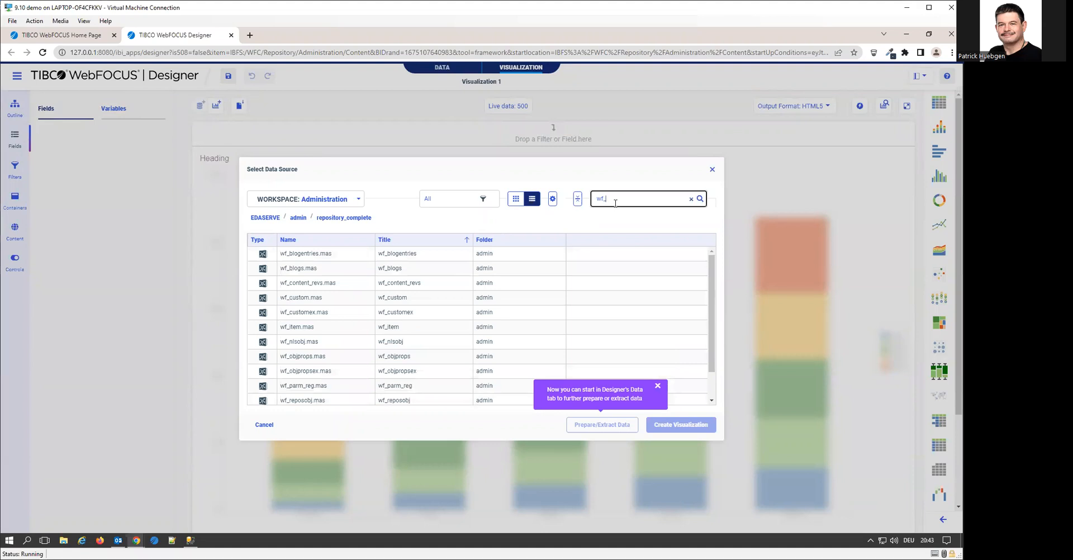
text(rep)
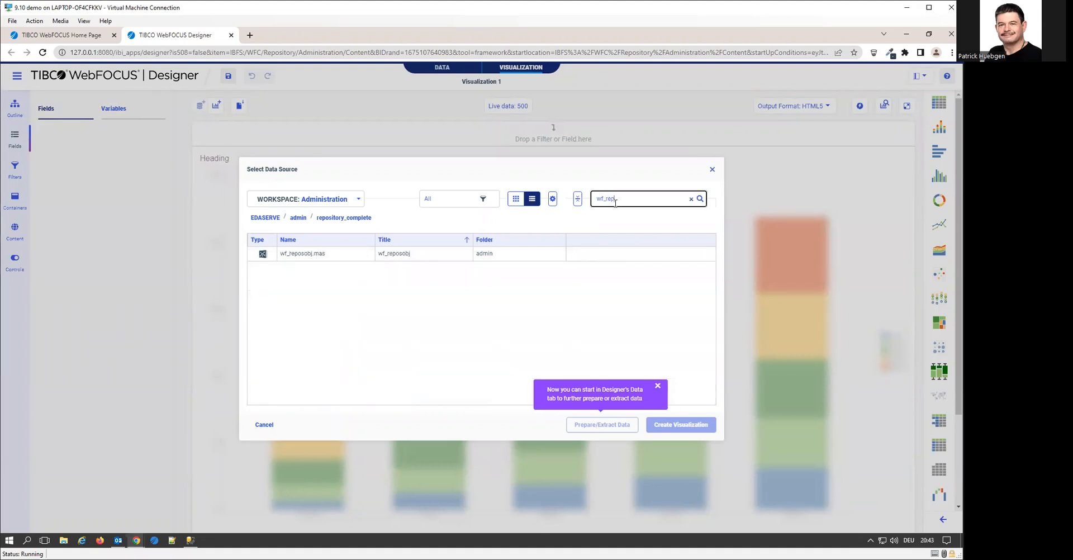
click(327, 257)
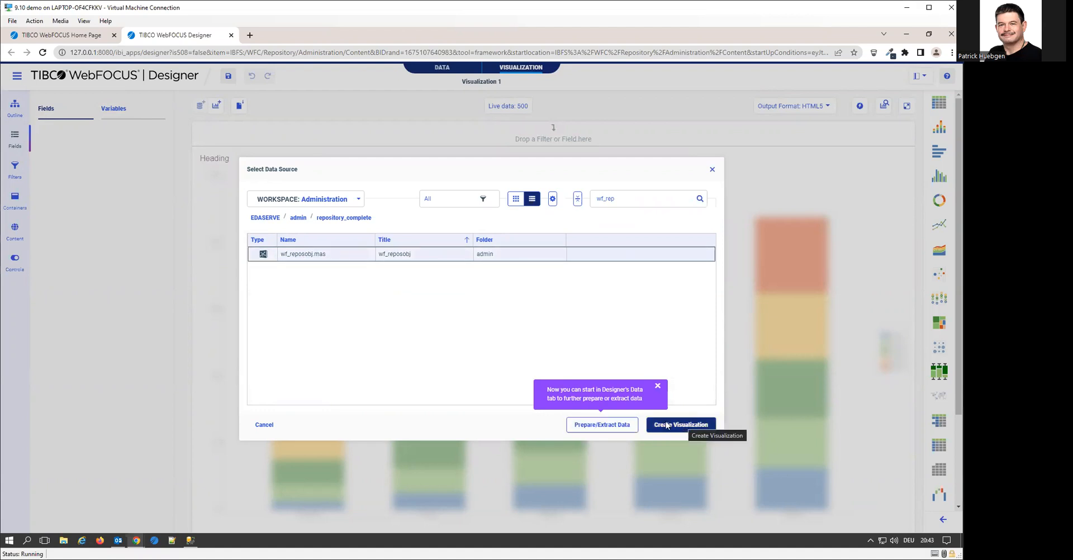
click(603, 430)
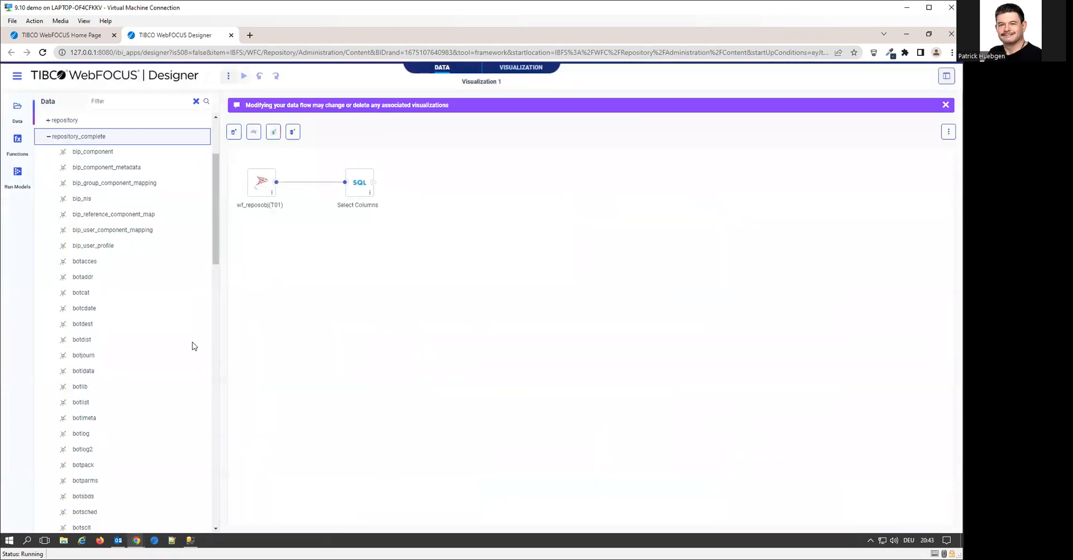
Examine the sample data of the wf_reposobj table through to its OBJNAME, OBJTYPE and PRT_PATH columns
click(264, 185)
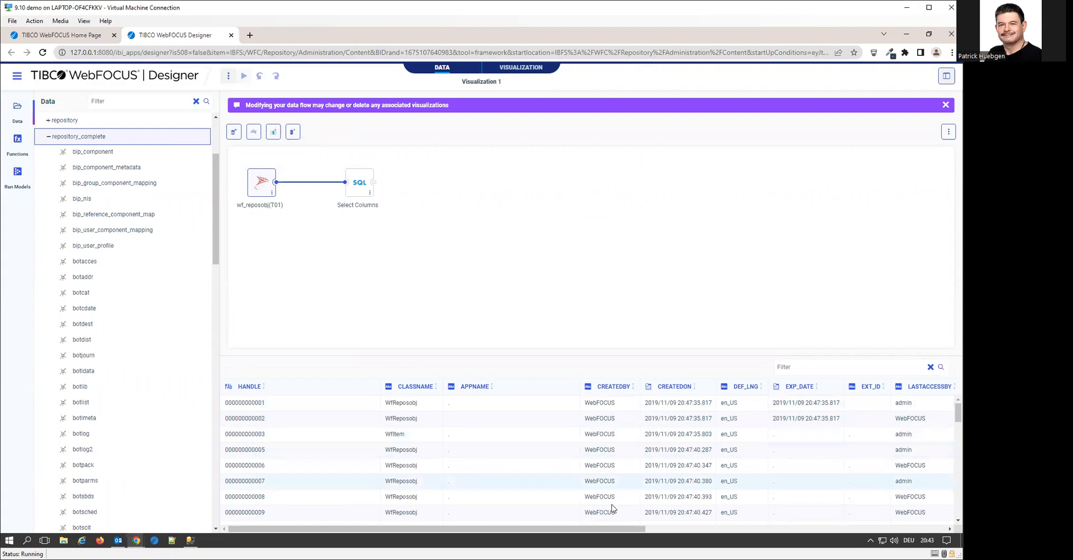
drag(619, 528, 816, 543)
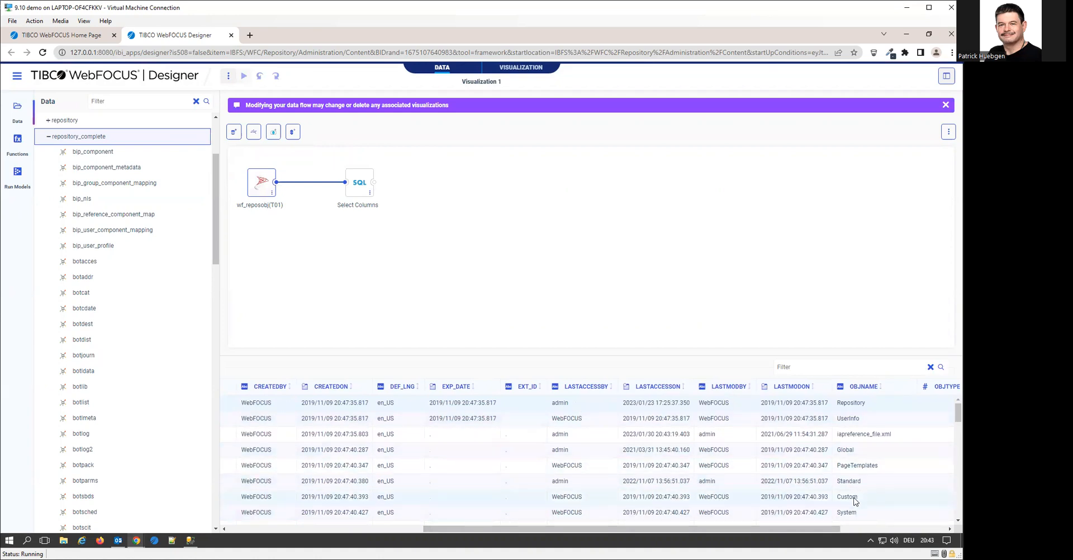
drag(839, 530, 945, 536)
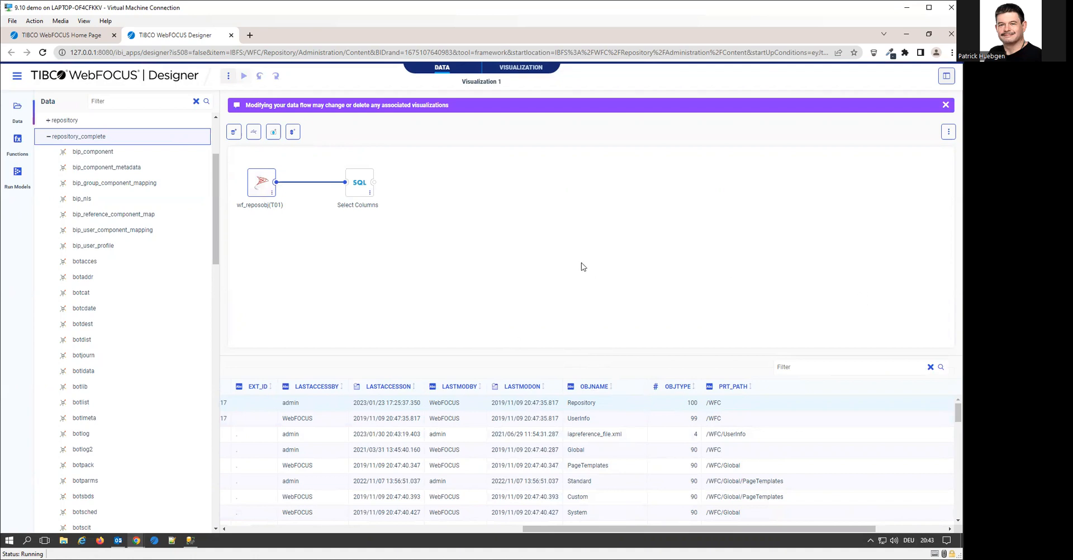
Filter the data tree by "uoa_r" and add uoa_resources to the flow, joined with wf_reposobj
click(127, 97)
text(ur)
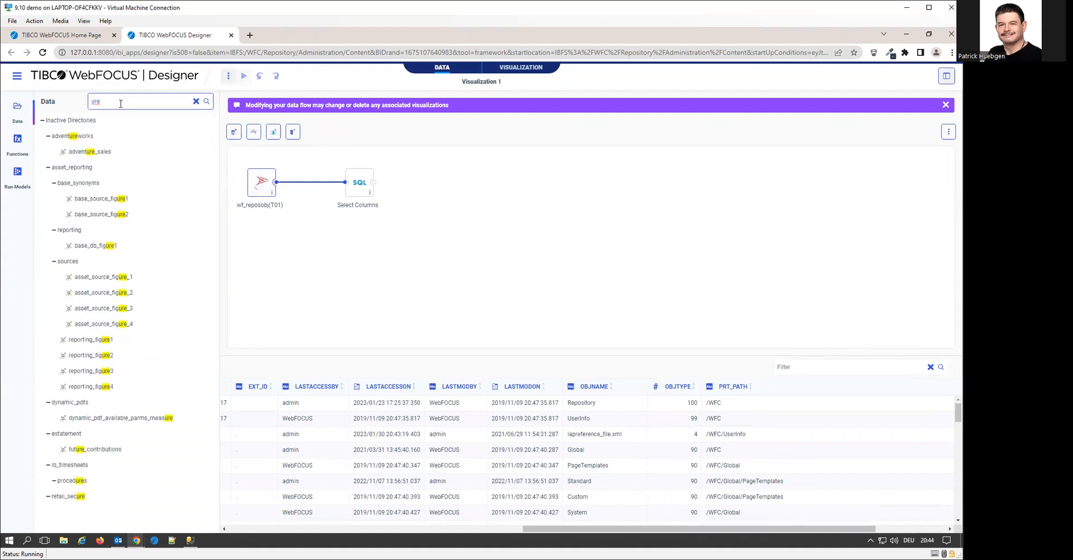
key(BackSpace)
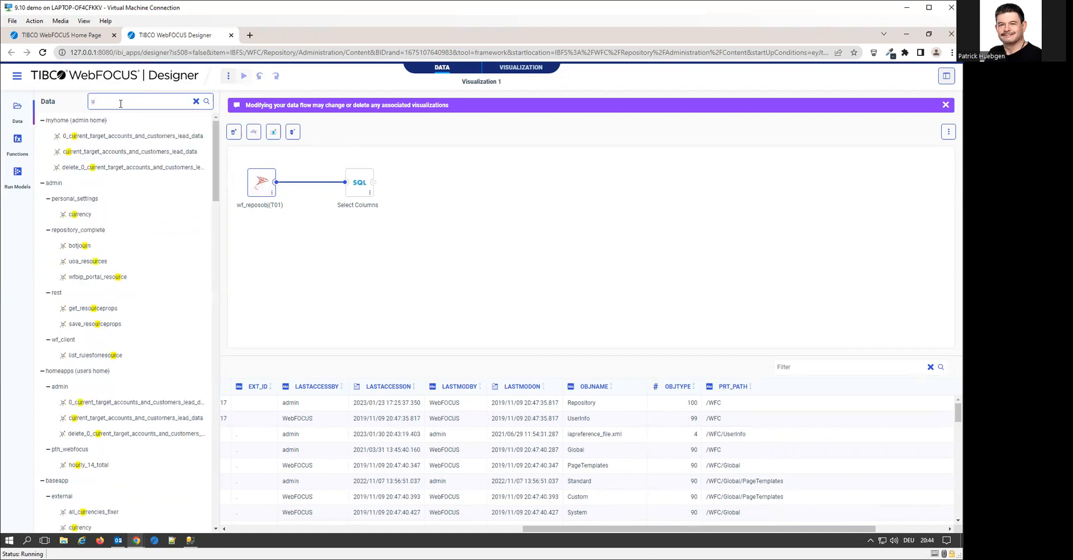
text(oa)
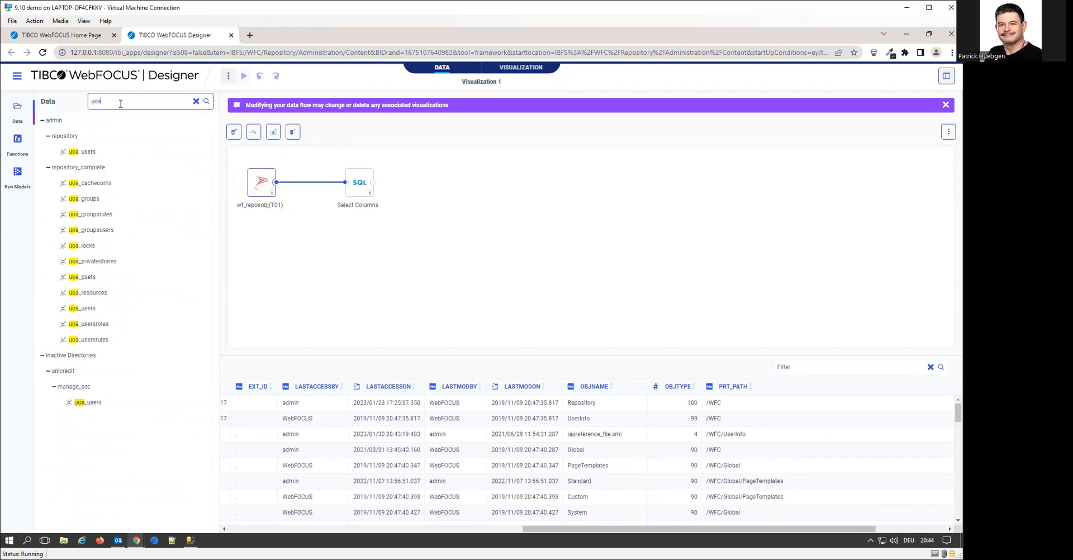
text(_r)
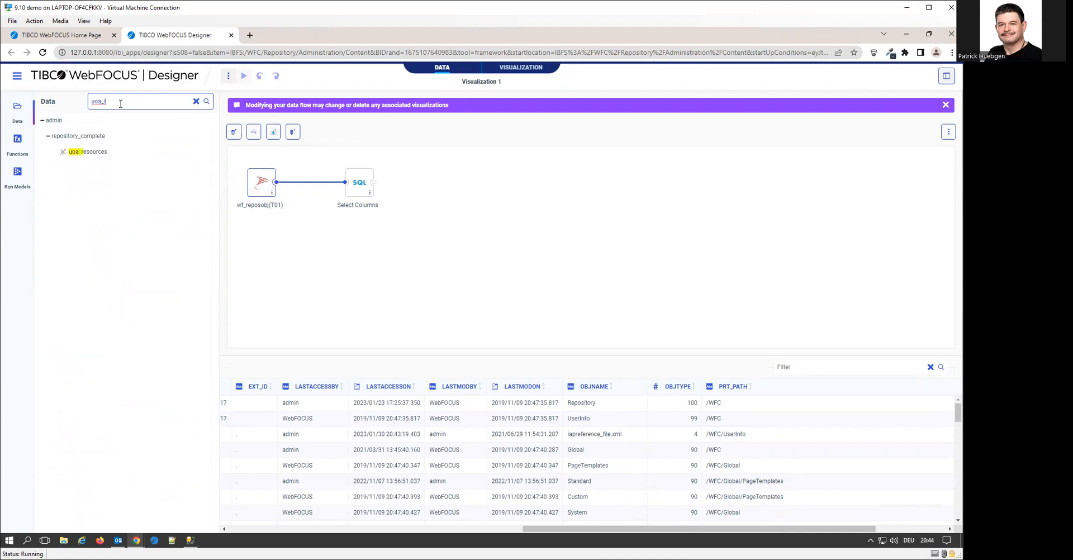
drag(92, 158, 276, 172)
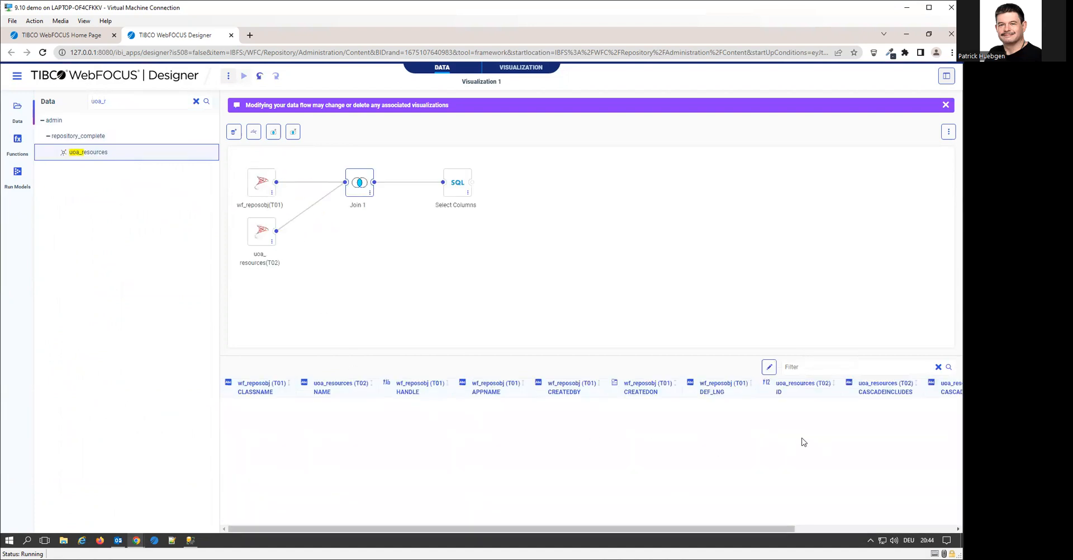
Edit the join between wf_reposobj and uoa_resources so that OBJNAME replaces CLASSNAME as the field matched to NAME
click(355, 195)
right_click(354, 195)
click(384, 202)
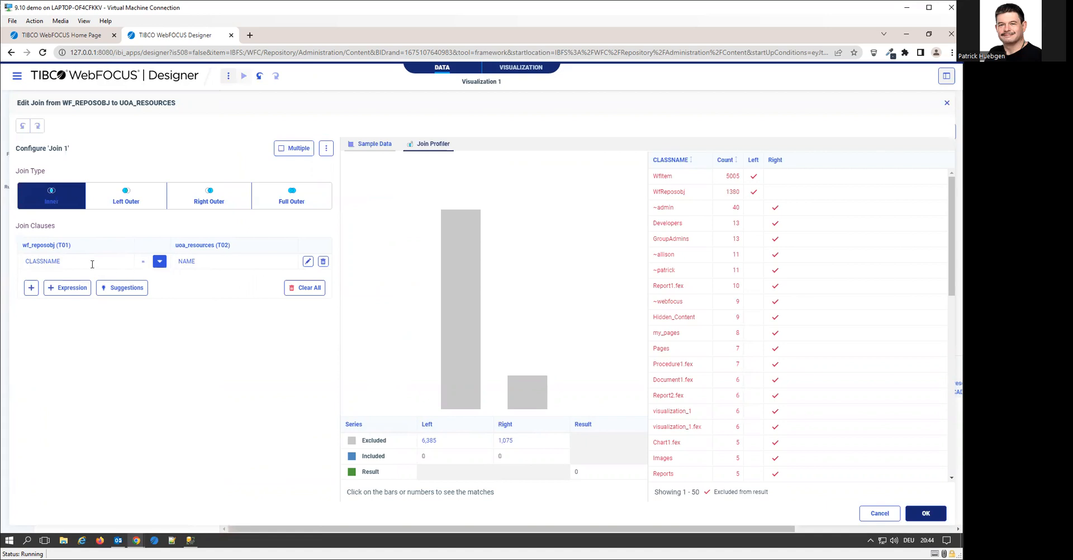
click(116, 261)
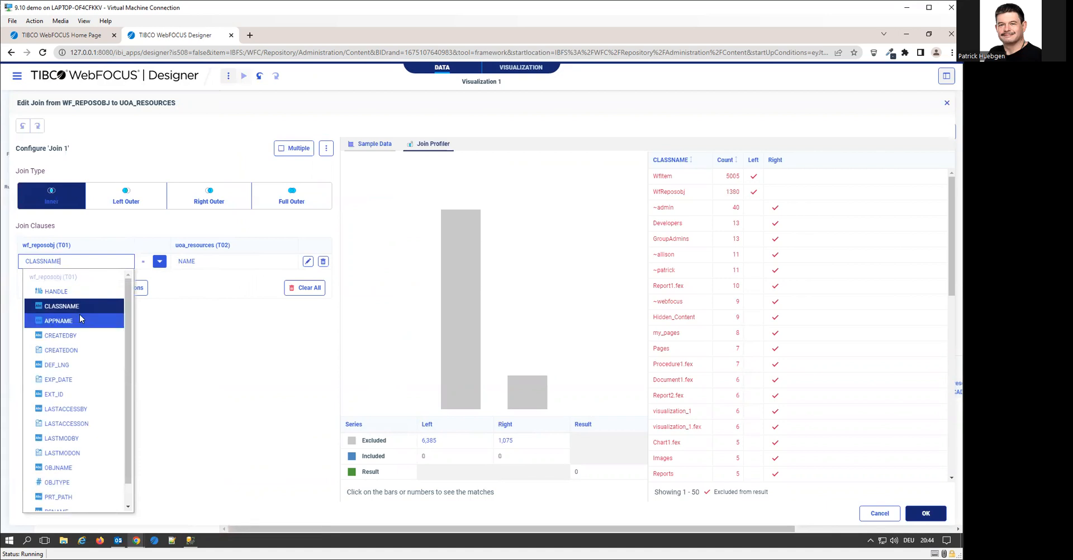
click(58, 473)
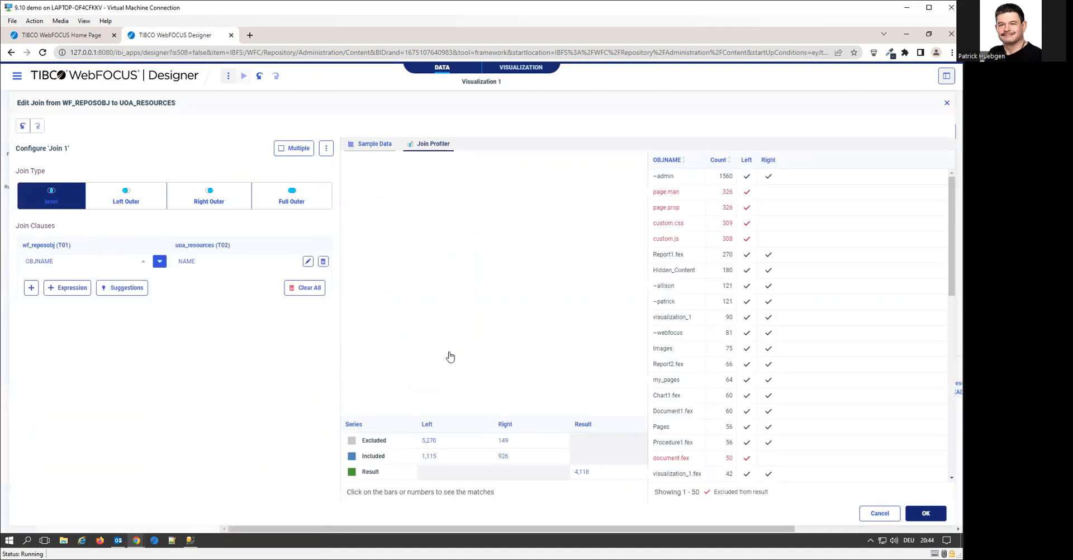
Change the join type to Left Outer and inspect the included and excluded records in the Join Profiler
mouse_move(597, 288)
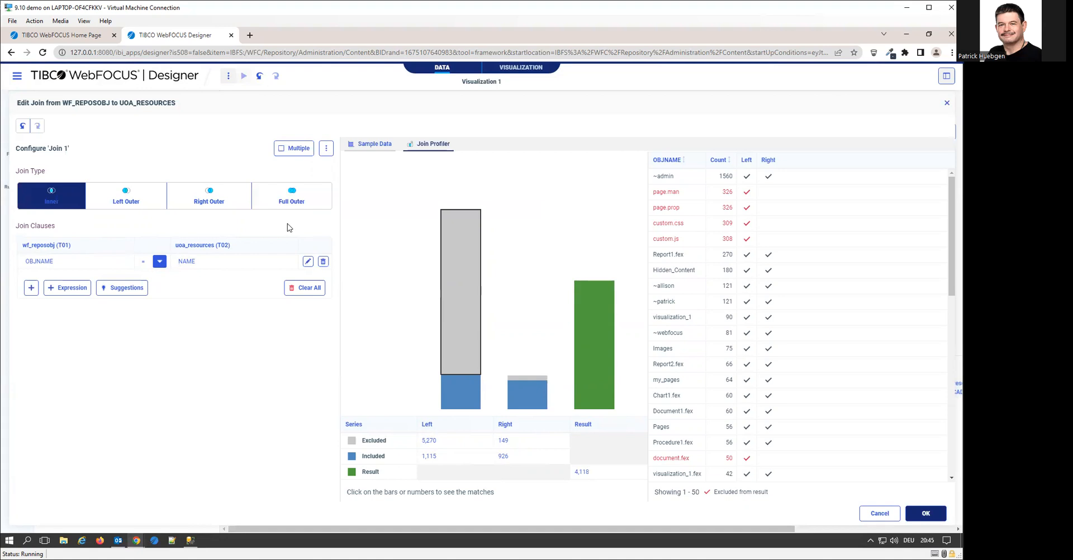
click(127, 203)
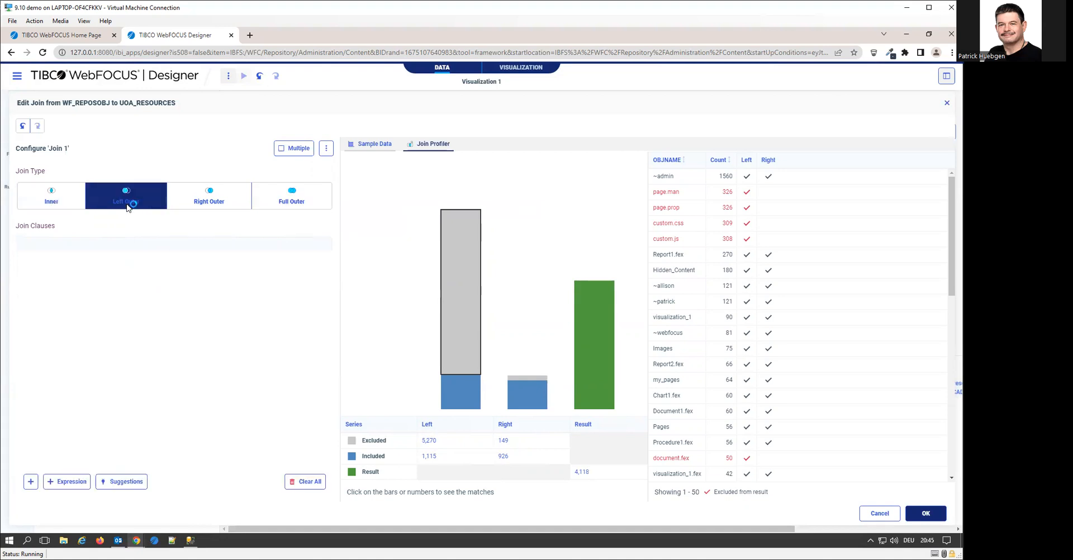
mouse_move(466, 292)
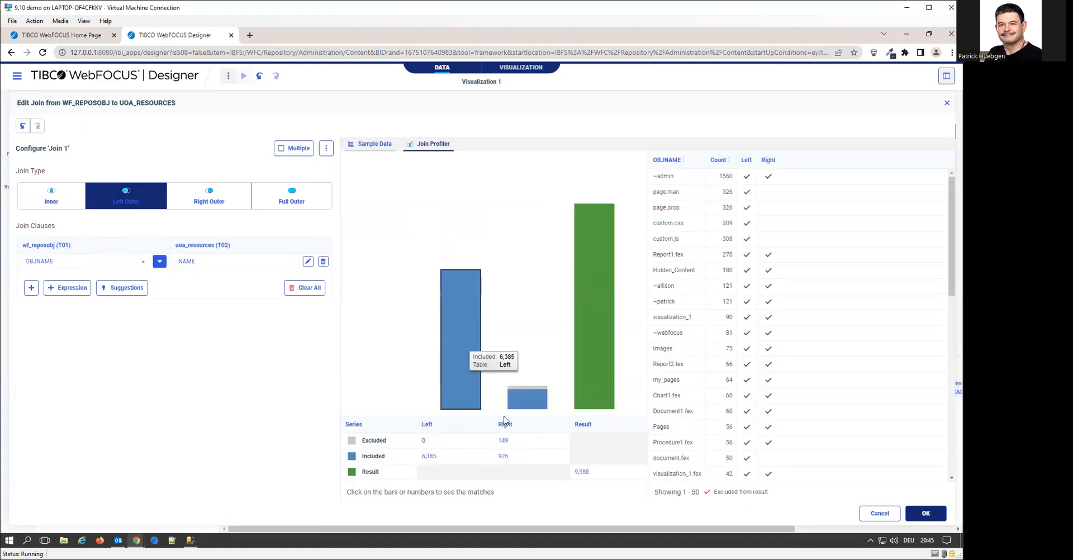
mouse_move(533, 402)
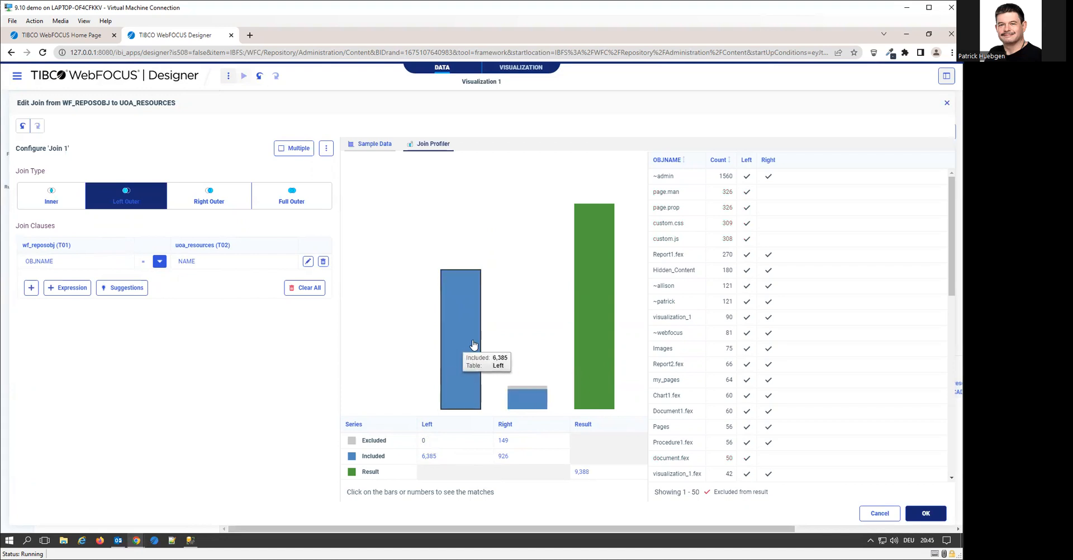
Accept the join, open the visualization view and list all WF_REPOSOBJ and UOA_RESOURCES fields without splitting dimensions and measures
click(925, 513)
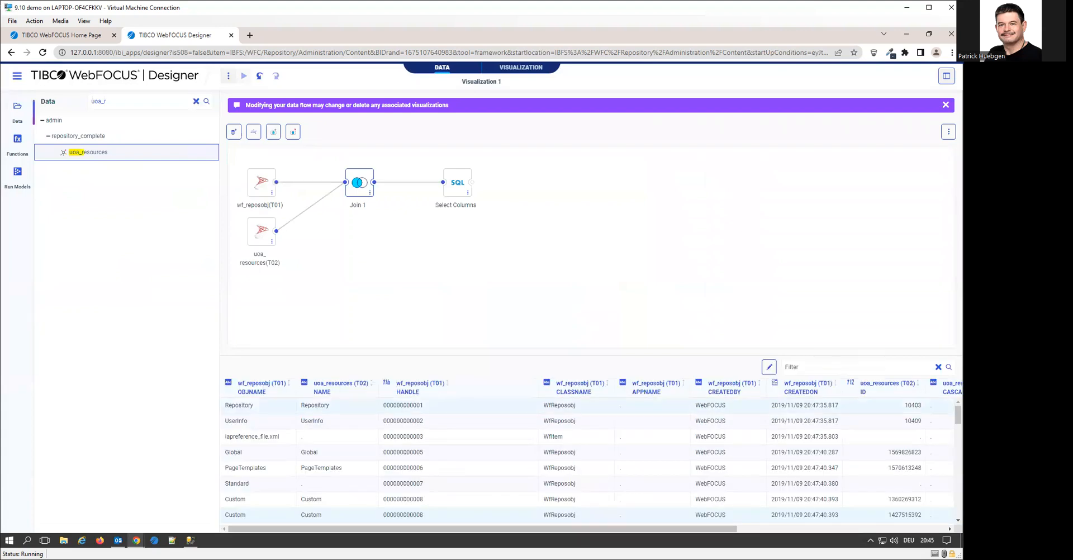
click(518, 69)
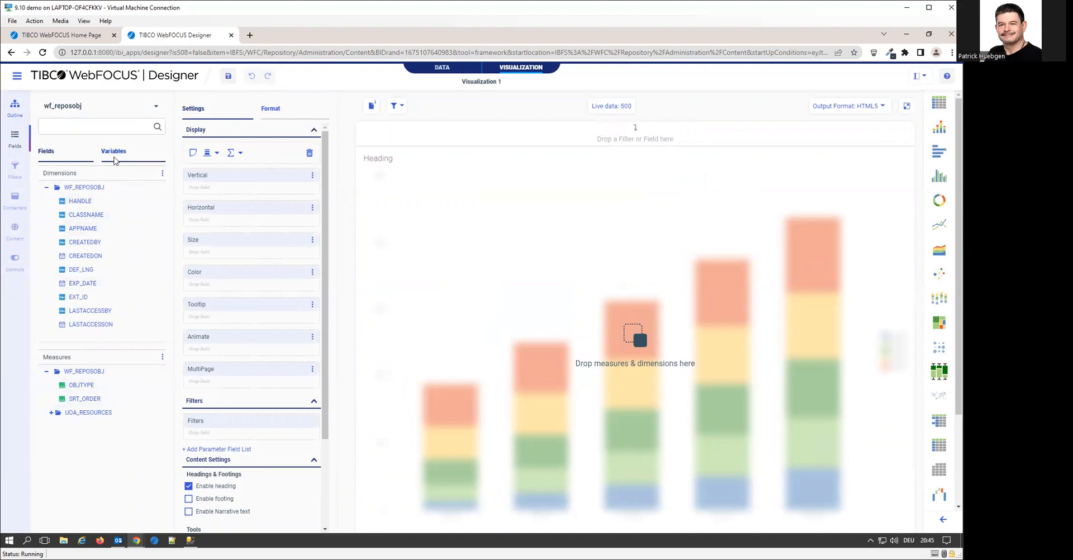
click(156, 106)
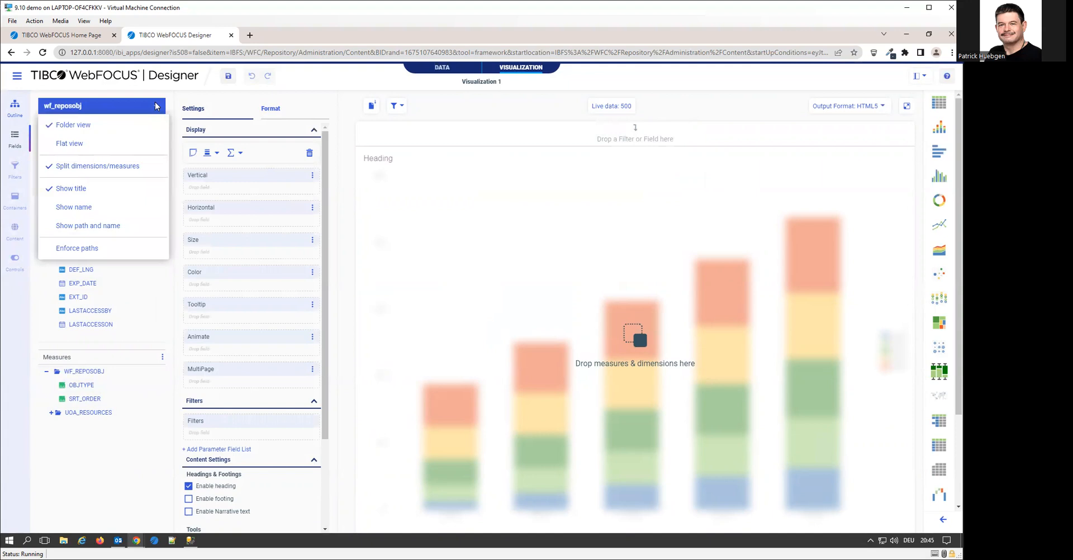
click(126, 169)
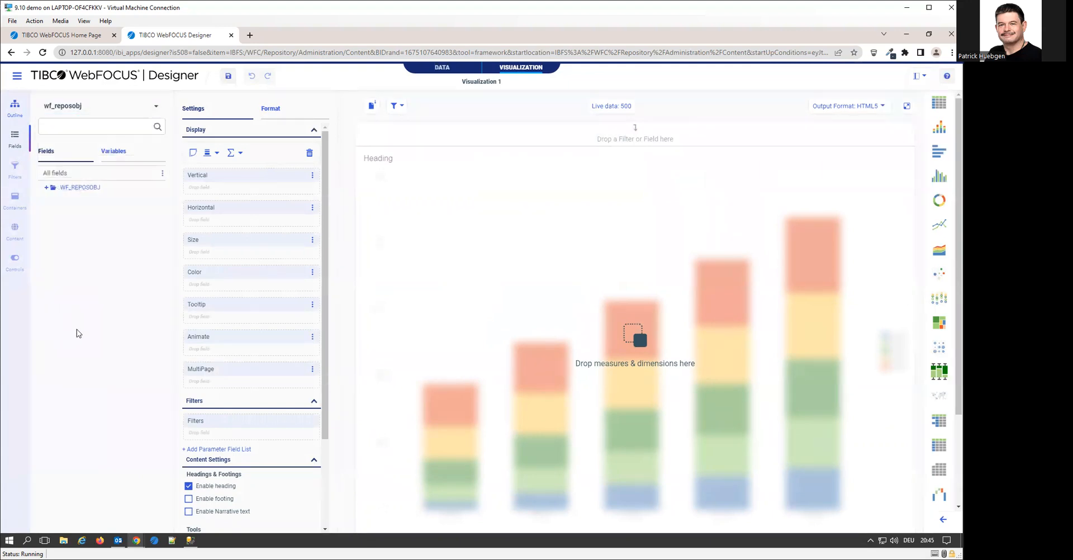
click(46, 188)
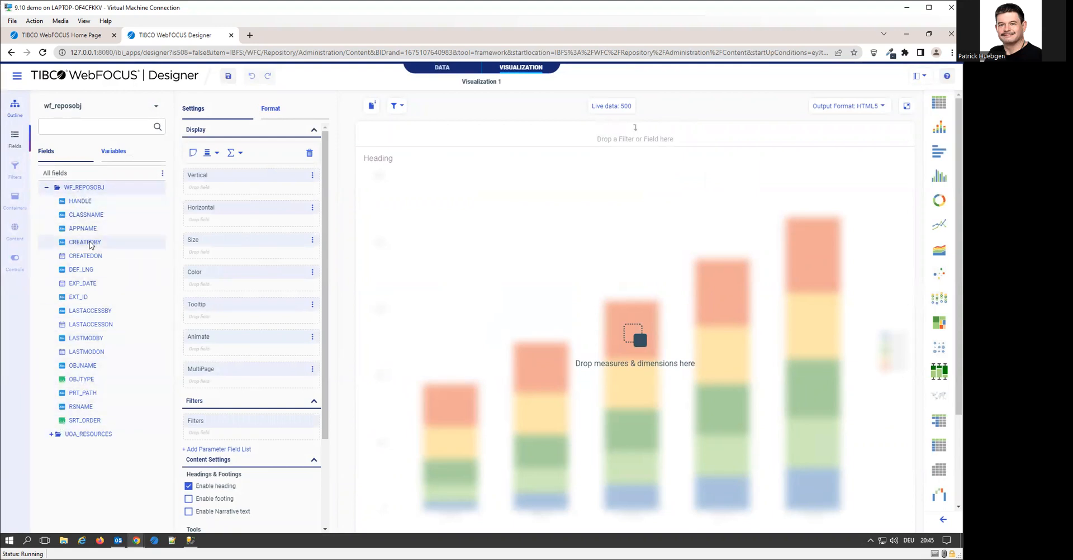
click(51, 436)
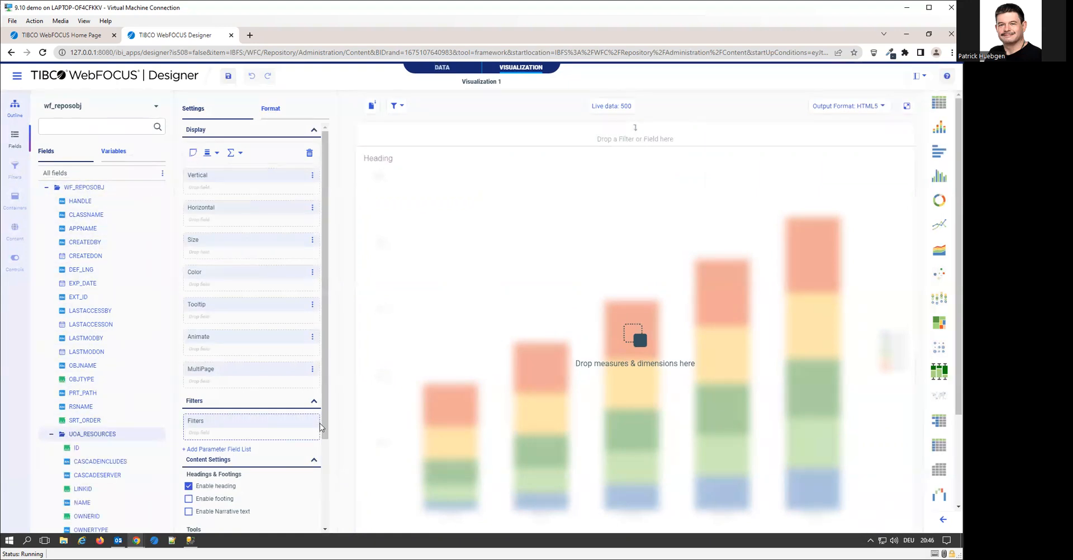
Change the visualization to a tabular report and put OBJNAME in its rows, discarding the trial RSNAME field
click(939, 426)
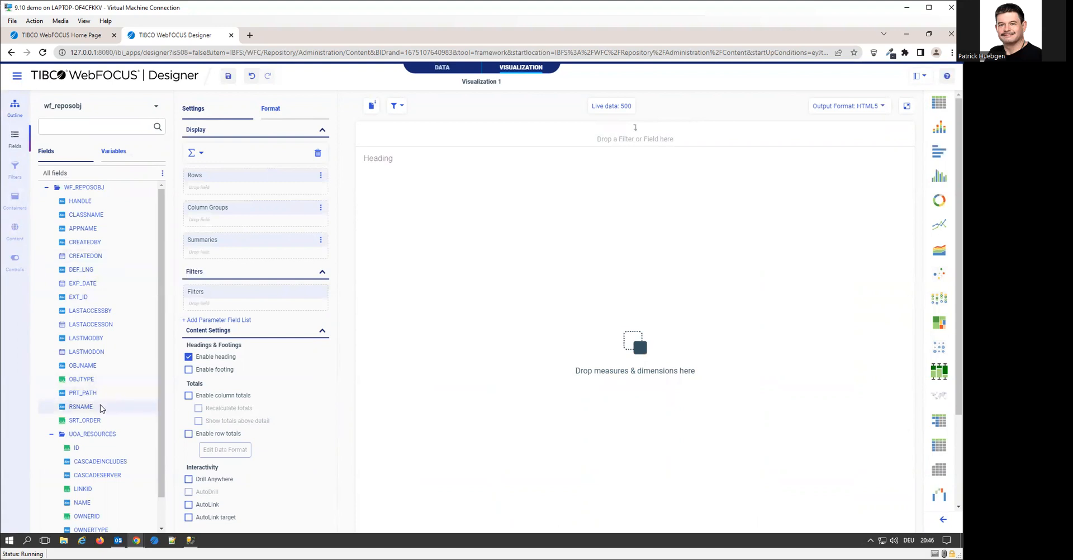
click(81, 408)
double_click(81, 407)
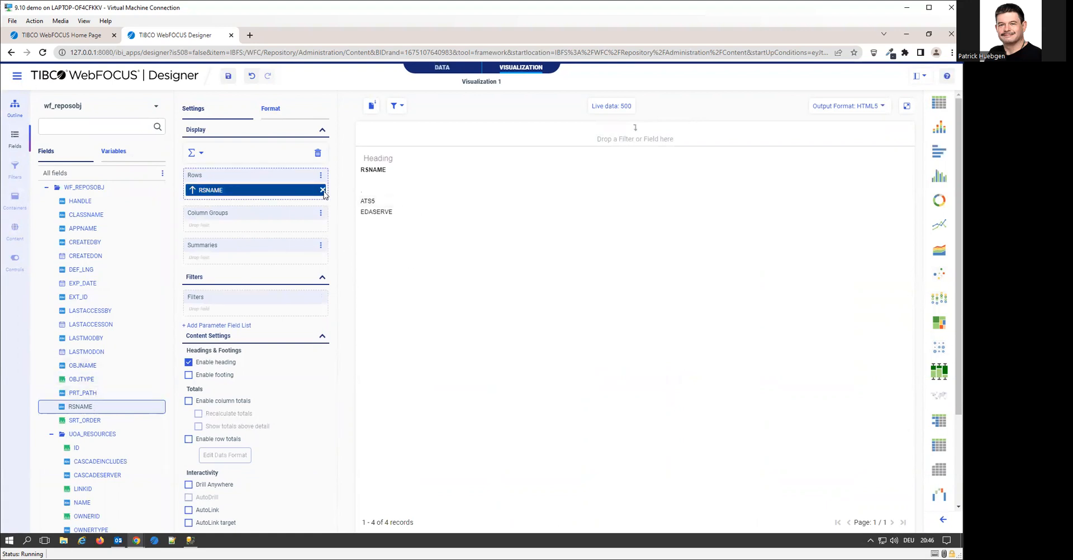
click(323, 190)
double_click(83, 366)
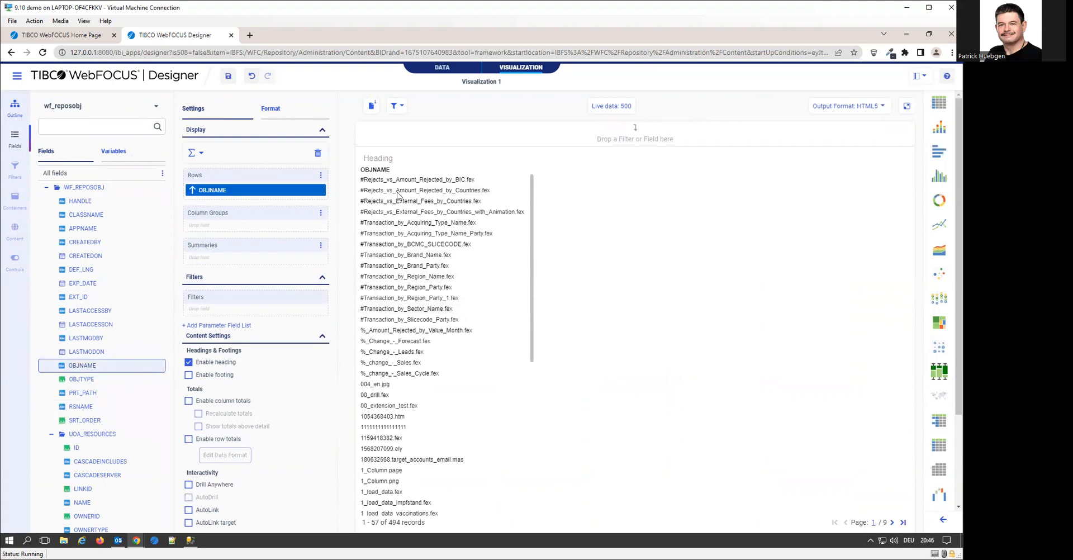
scroll(438, 358, down, 4)
scroll(438, 364, up, 4)
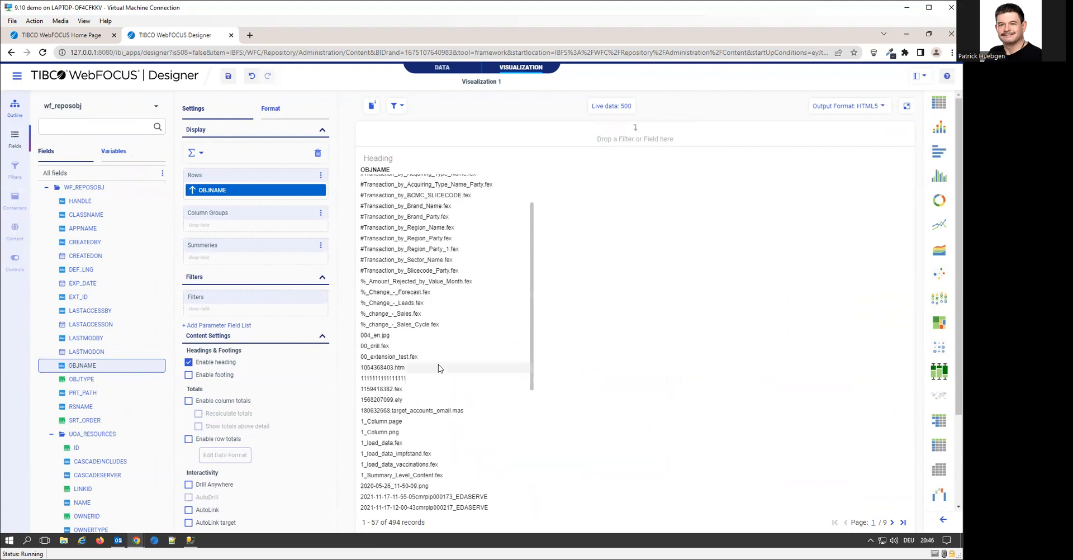
Add PRT_PATH to the report rows ahead of OBJNAME, and append CREATEDBY and LASTMODBY
double_click(83, 393)
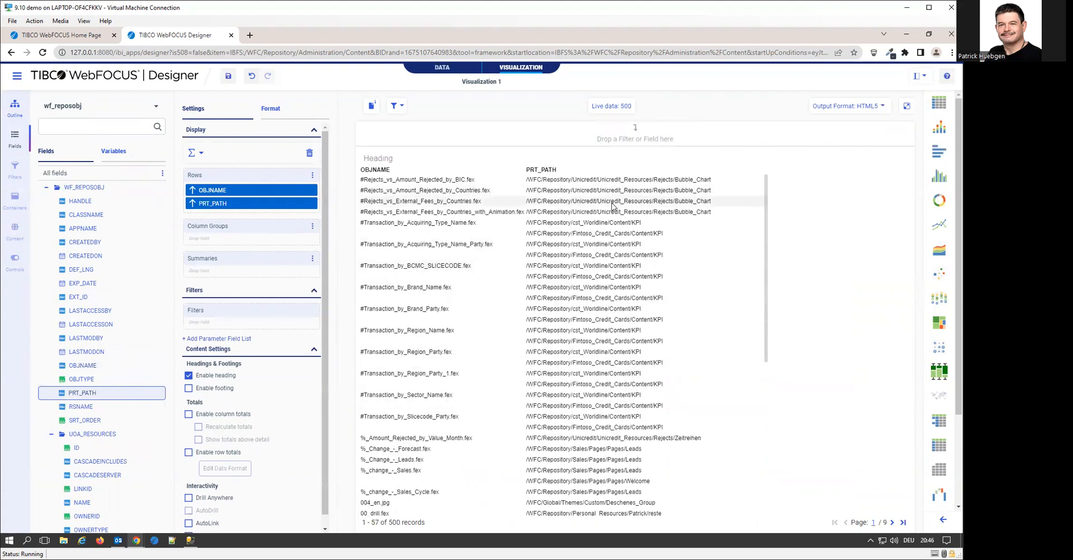
drag(226, 203, 231, 189)
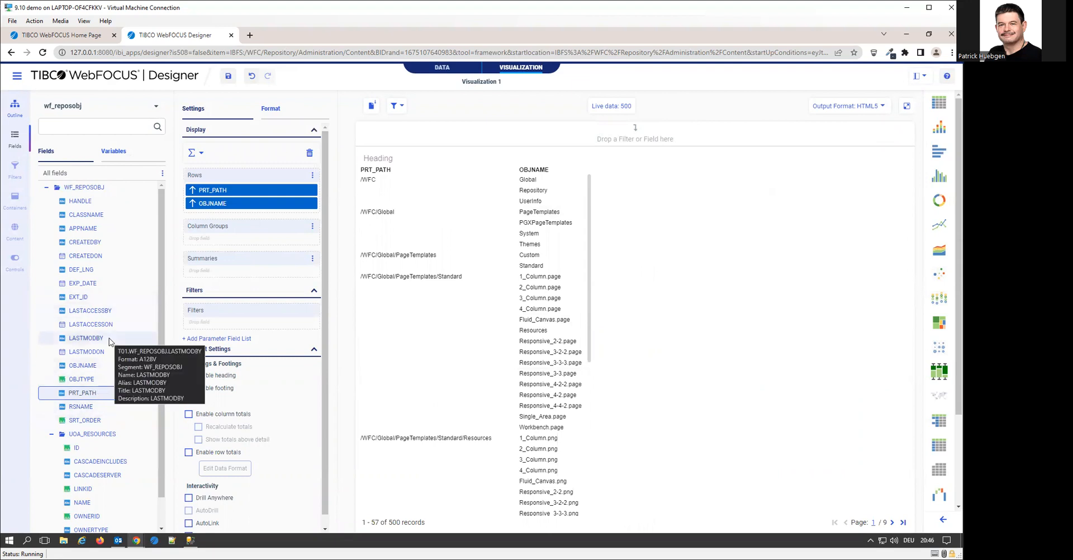
double_click(96, 242)
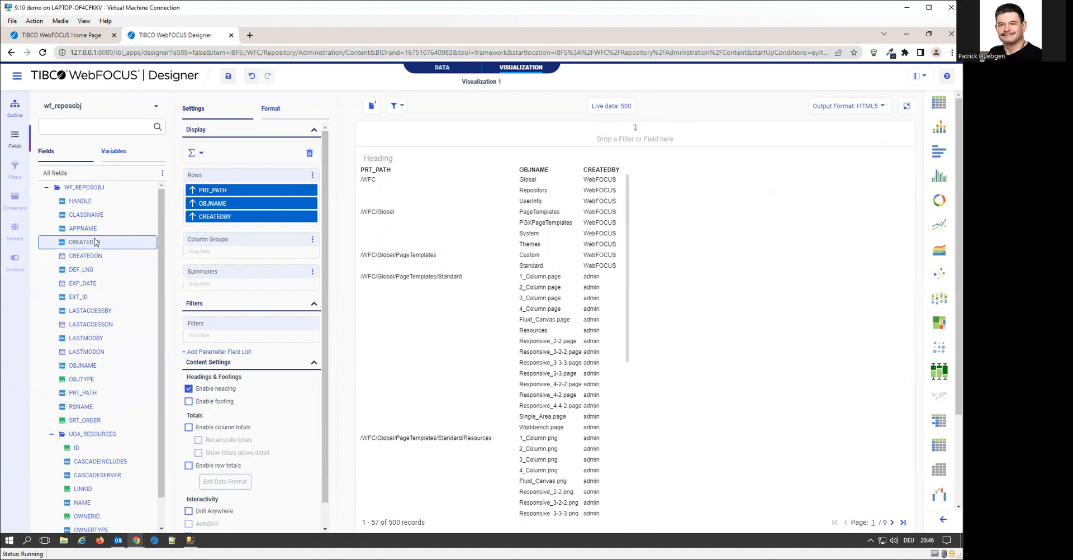
double_click(95, 338)
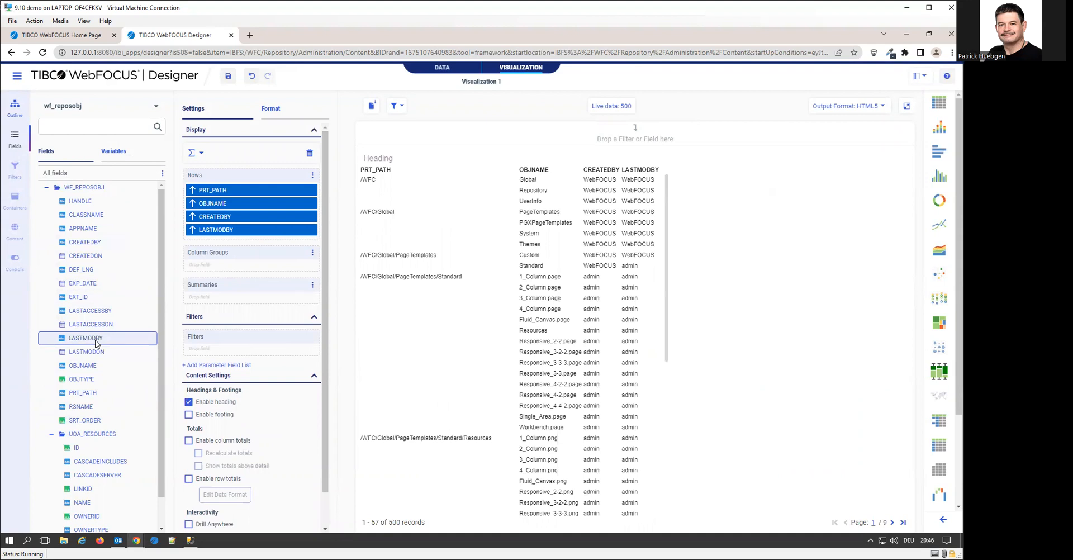
scroll(624, 401, down, 4)
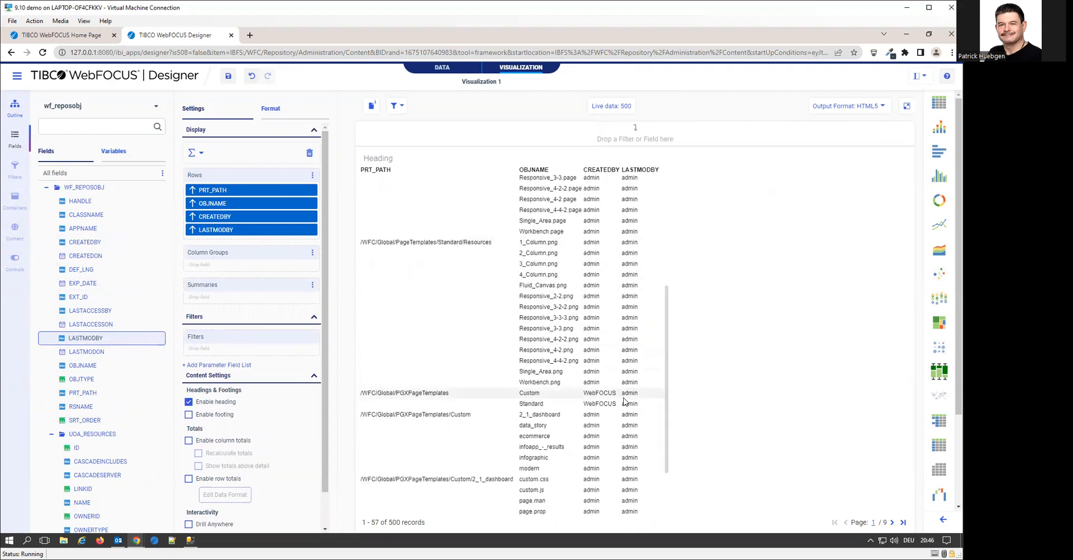
scroll(625, 401, up, 4)
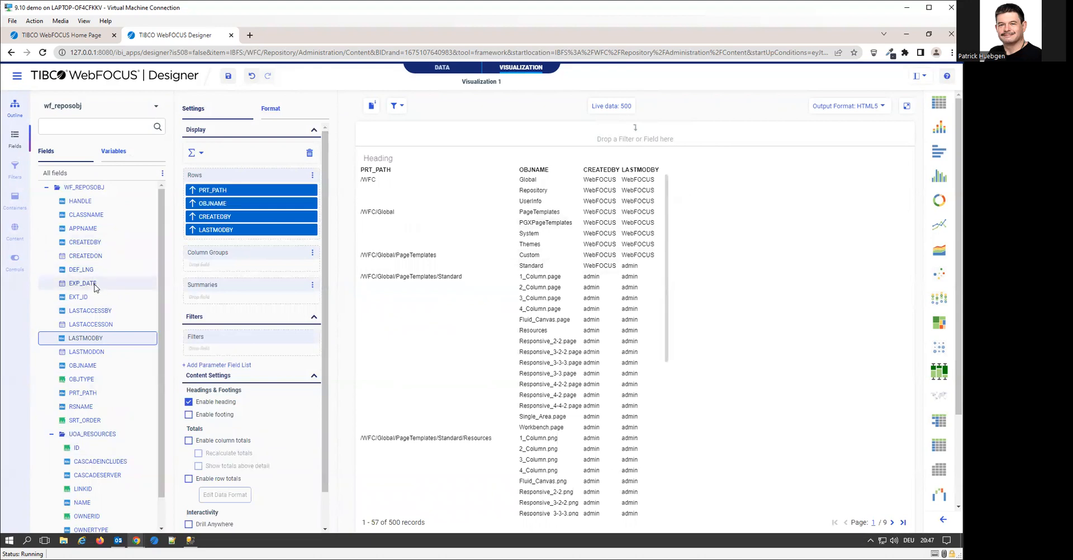
Append LASTACCESSON and the UOA_RESOURCES field OWNERTYPE to the report rows and check the OWNERTYPE values
click(108, 330)
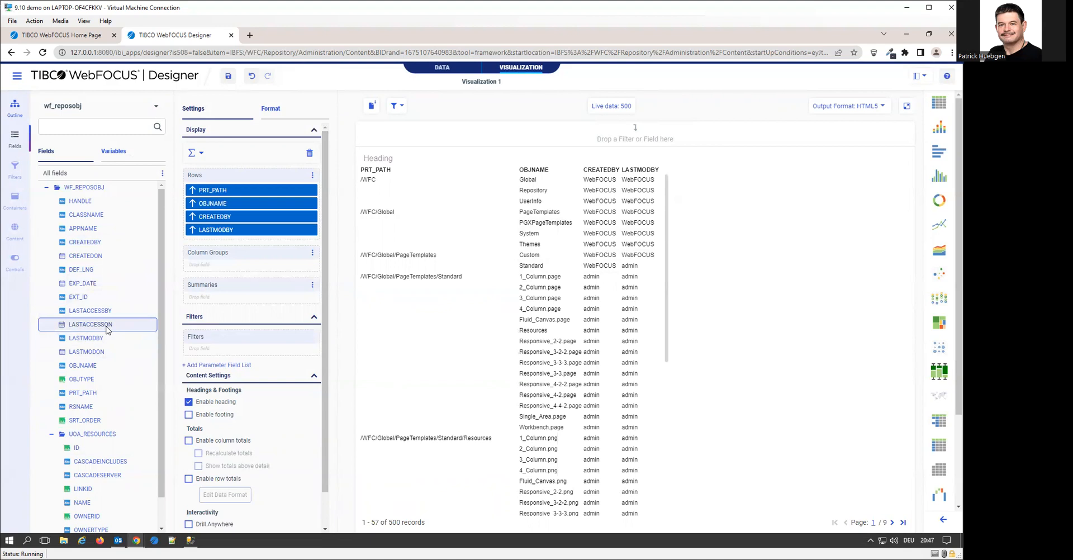
double_click(108, 329)
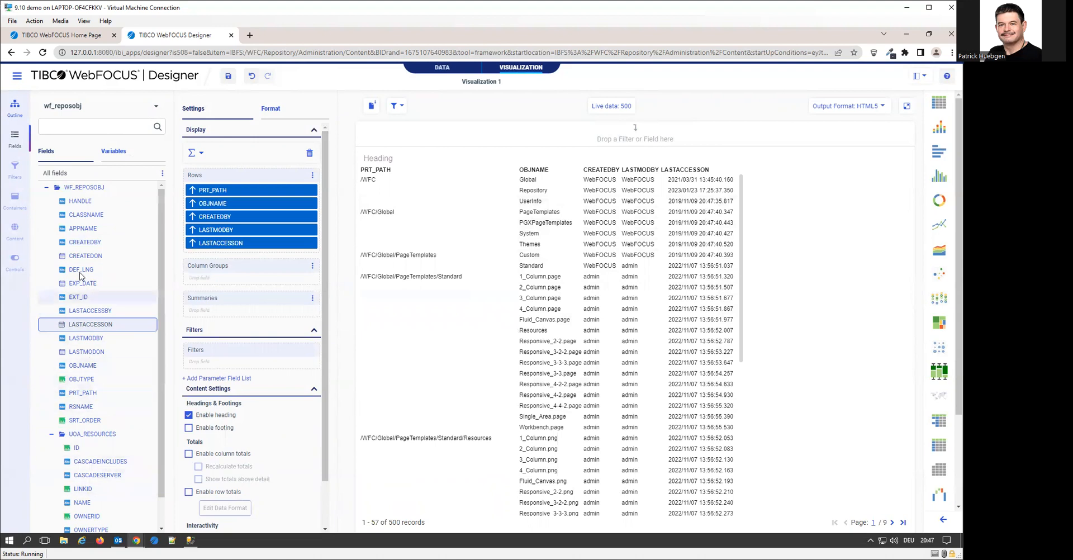
scroll(117, 461, down, 1)
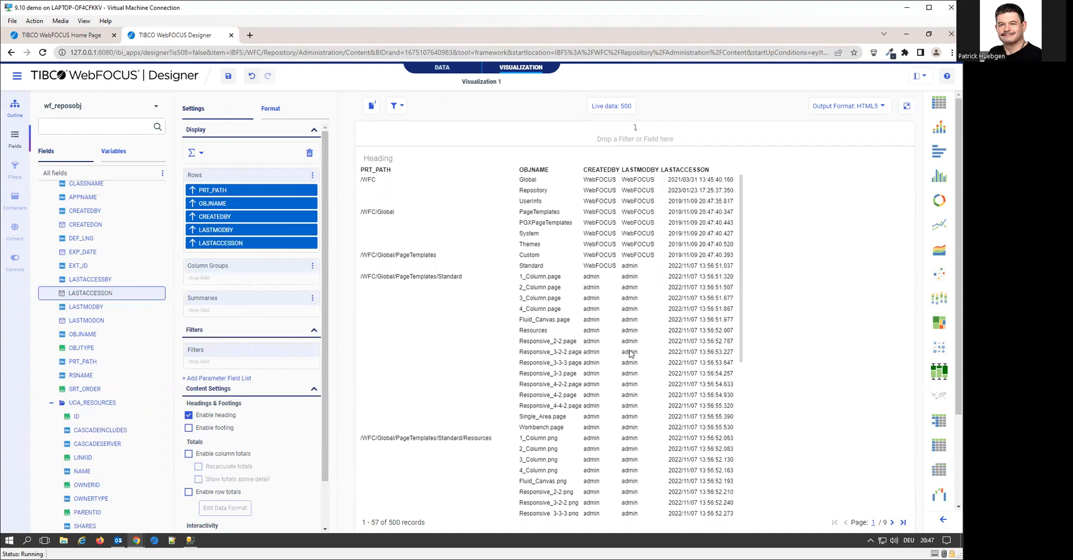
click(92, 500)
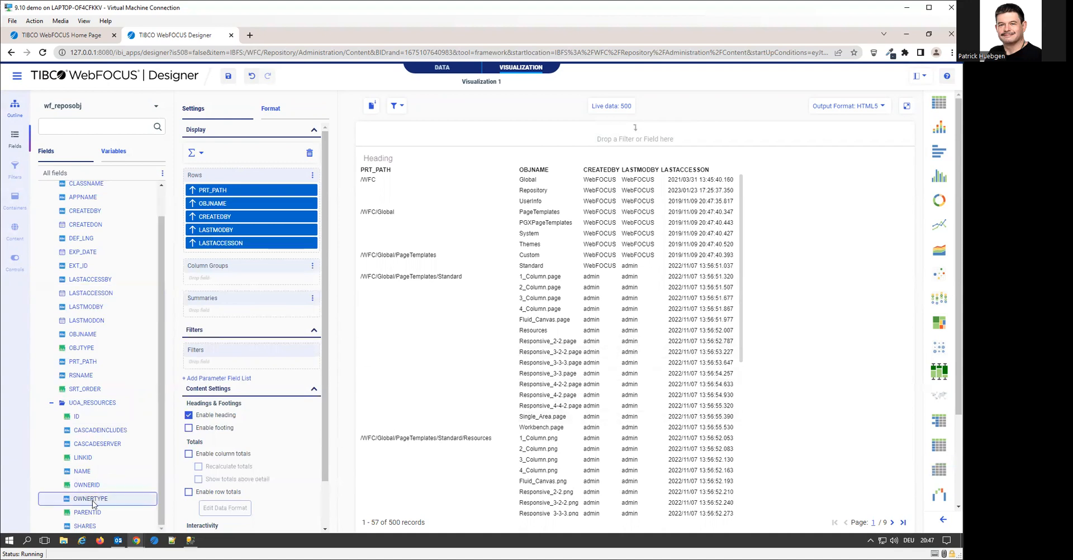
drag(160, 436, 263, 251)
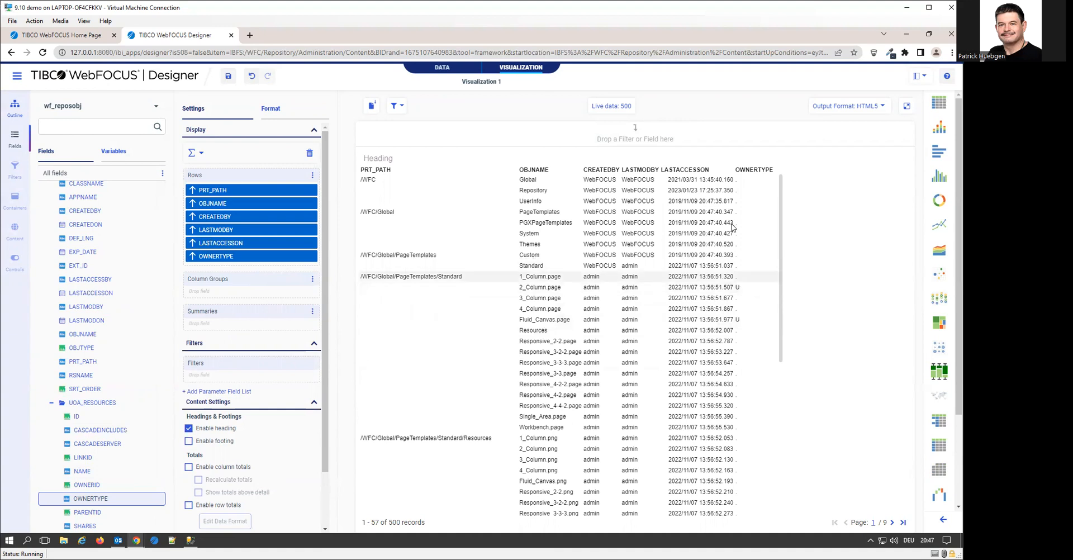
scroll(749, 407, down, 5)
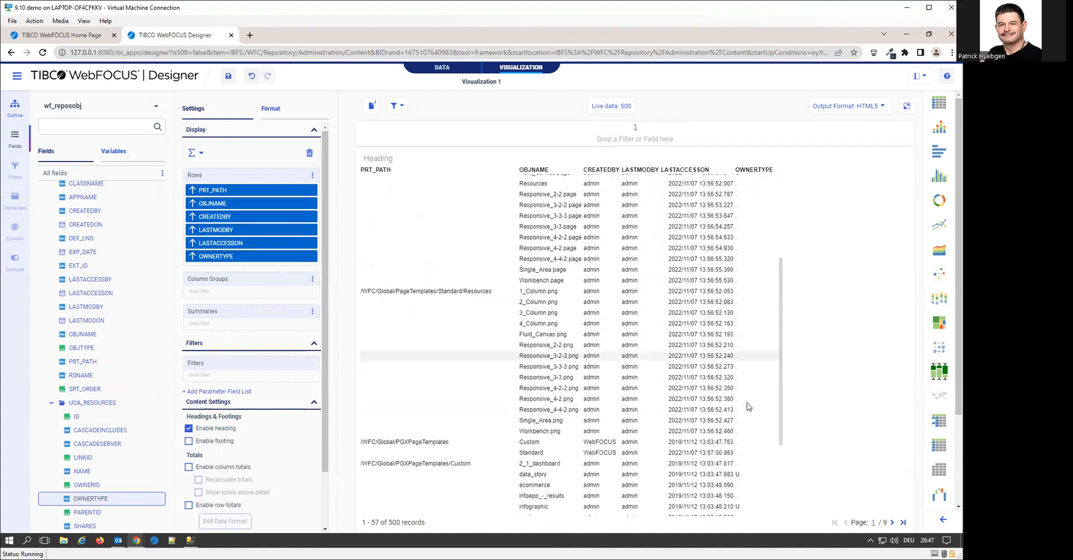
scroll(749, 406, up, 5)
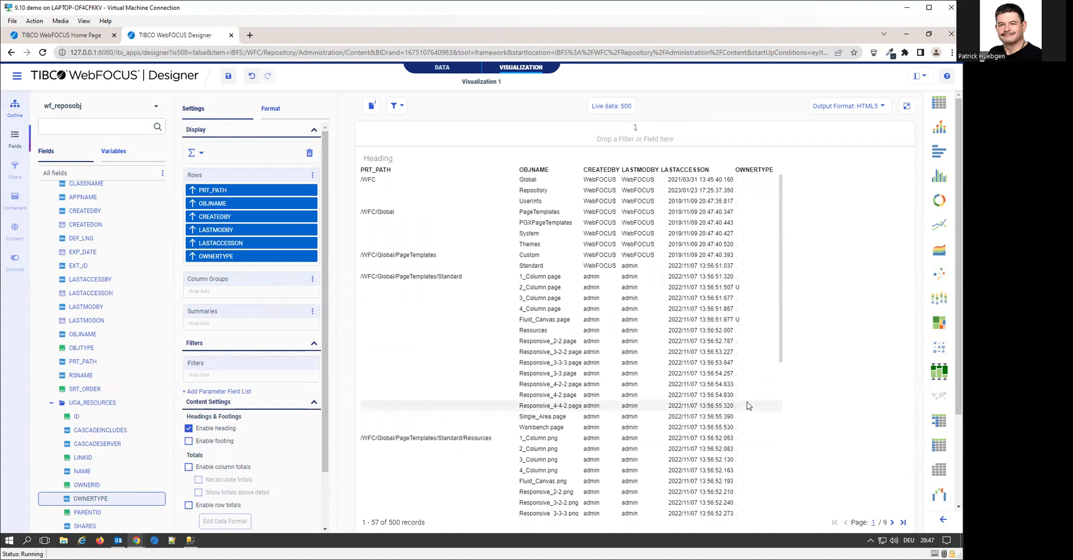
click(747, 289)
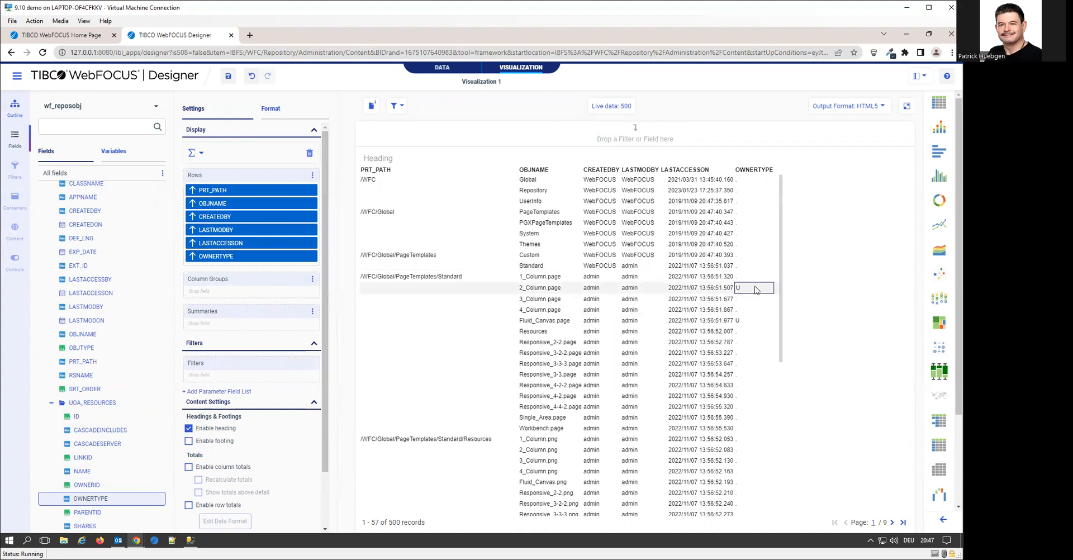
Add OWNERTYPE to the filter toolbar and filter the report on the value U
click(252, 262)
right_click(252, 262)
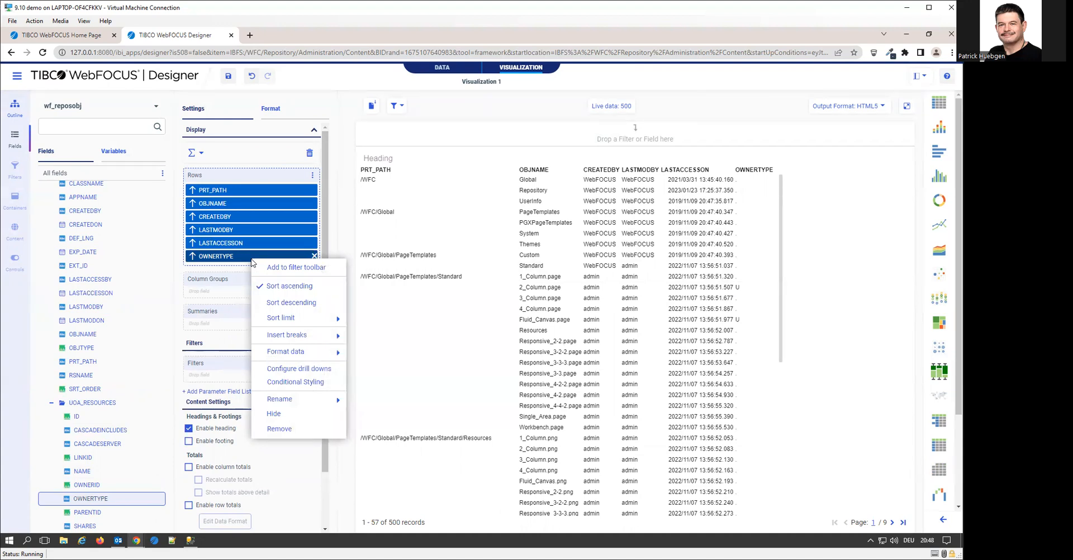
click(292, 269)
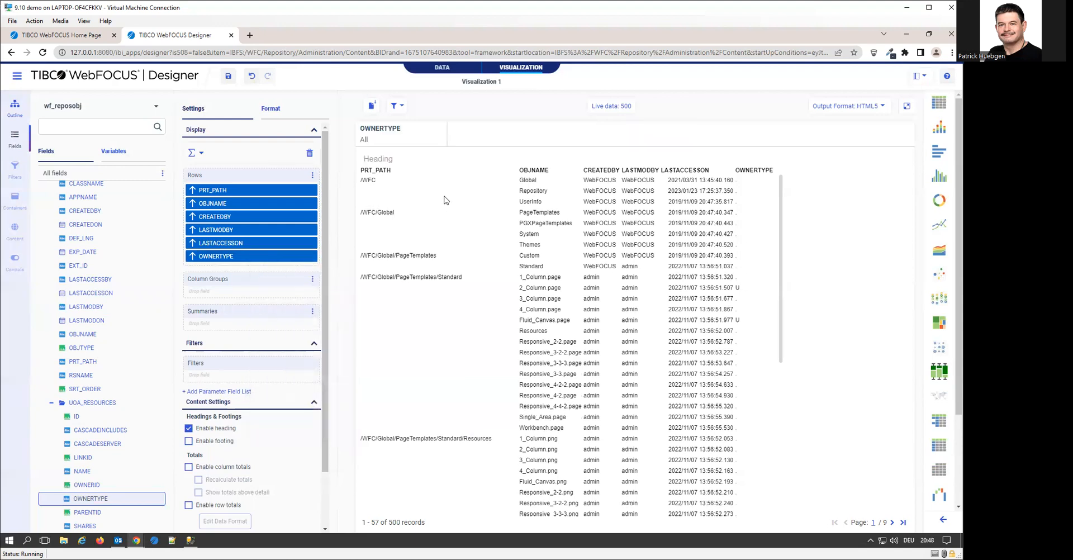
click(398, 143)
click(379, 233)
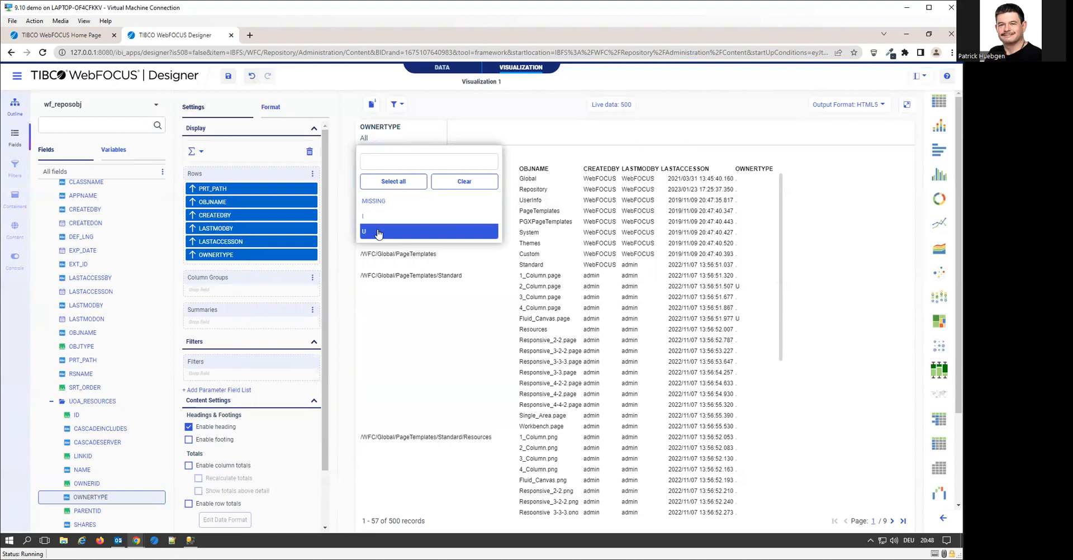
click(379, 232)
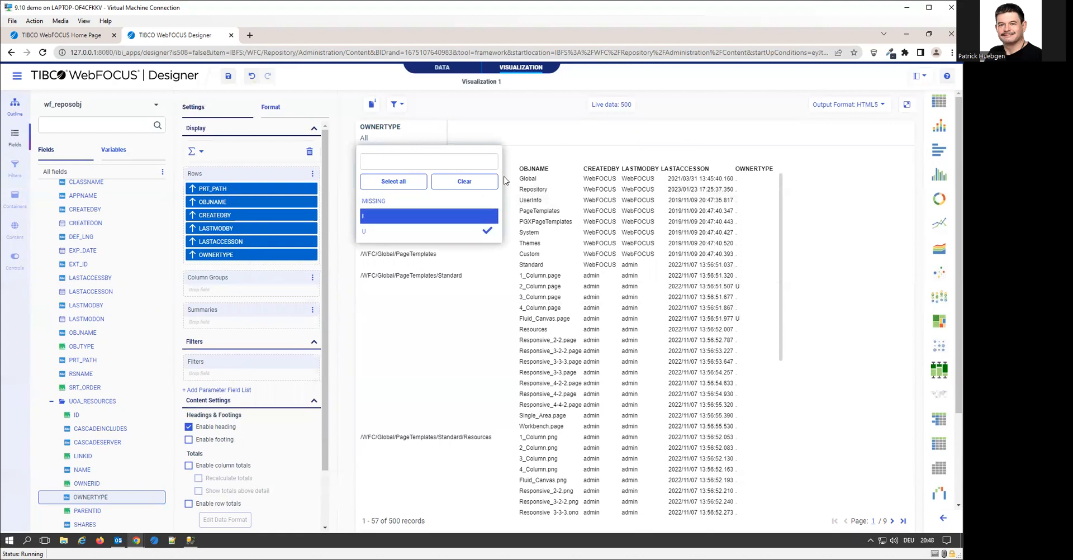
click(547, 137)
scroll(630, 364, down, 5)
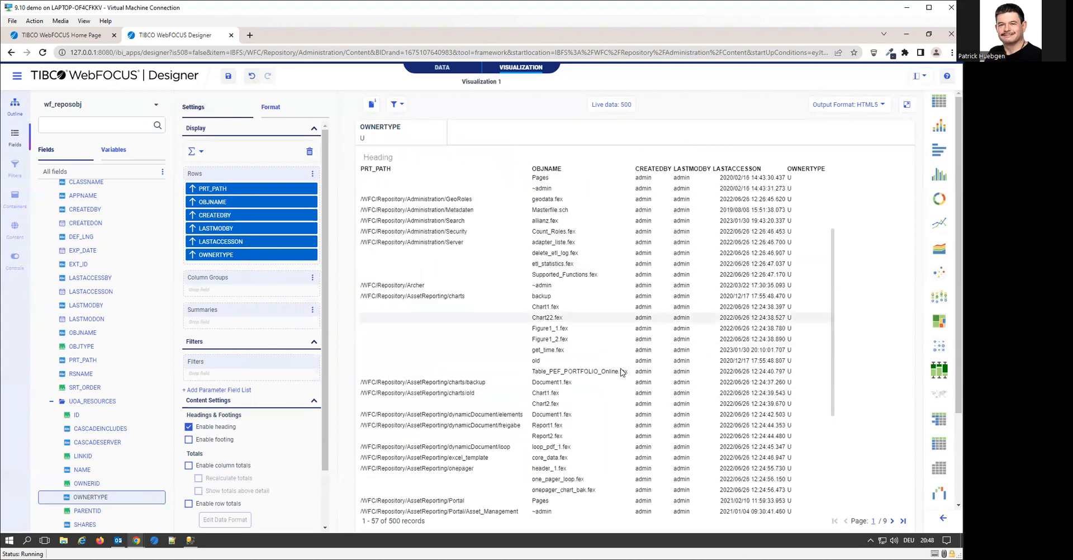
scroll(630, 364, up, 5)
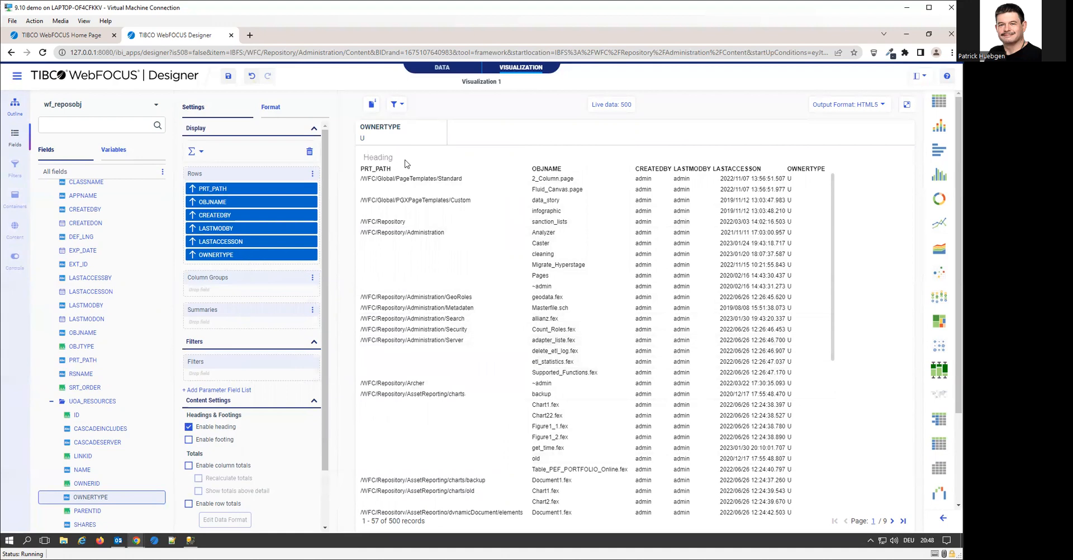
Switch the OWNERTYPE filter to I instead of U
click(393, 145)
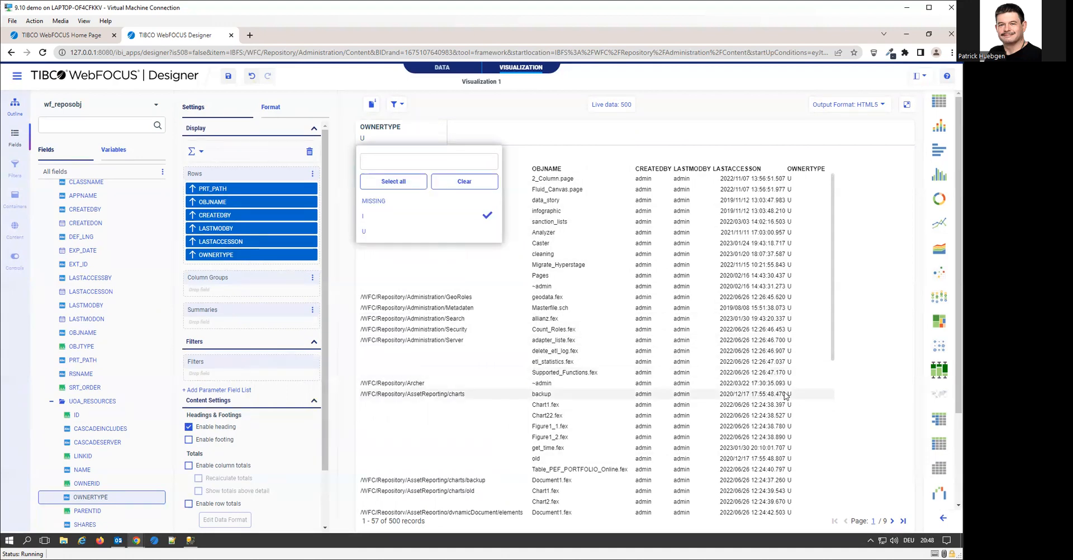
click(864, 347)
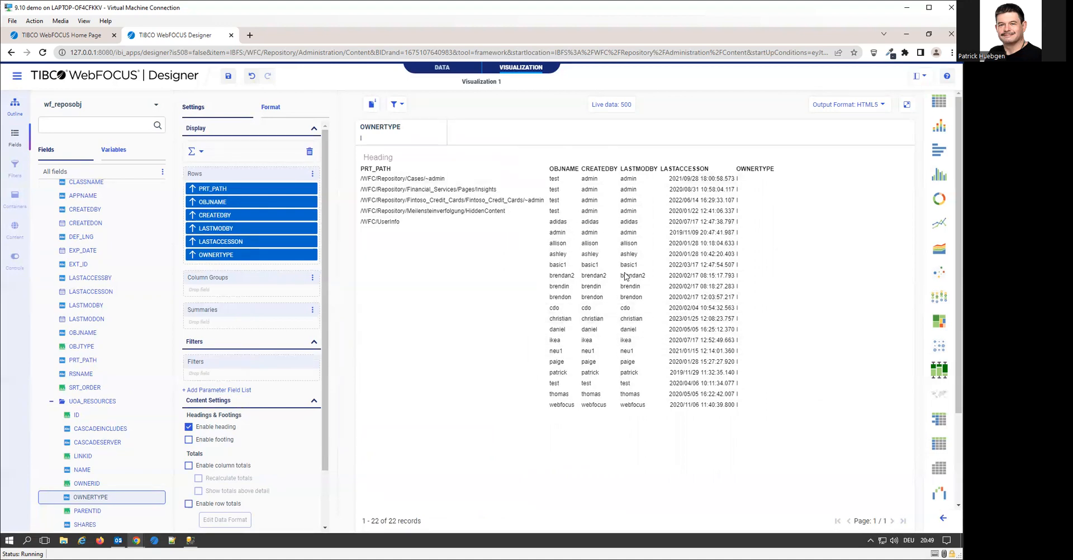
Set the OWNERTYPE filter back to U by selecting it and deselecting I, and look through the filtered records
click(389, 140)
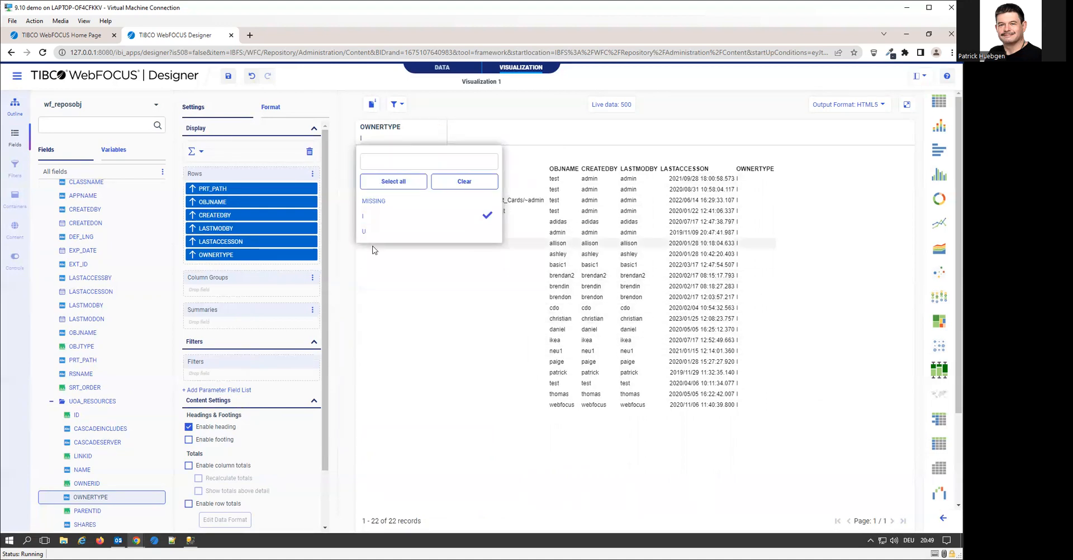
click(487, 231)
click(485, 216)
click(581, 137)
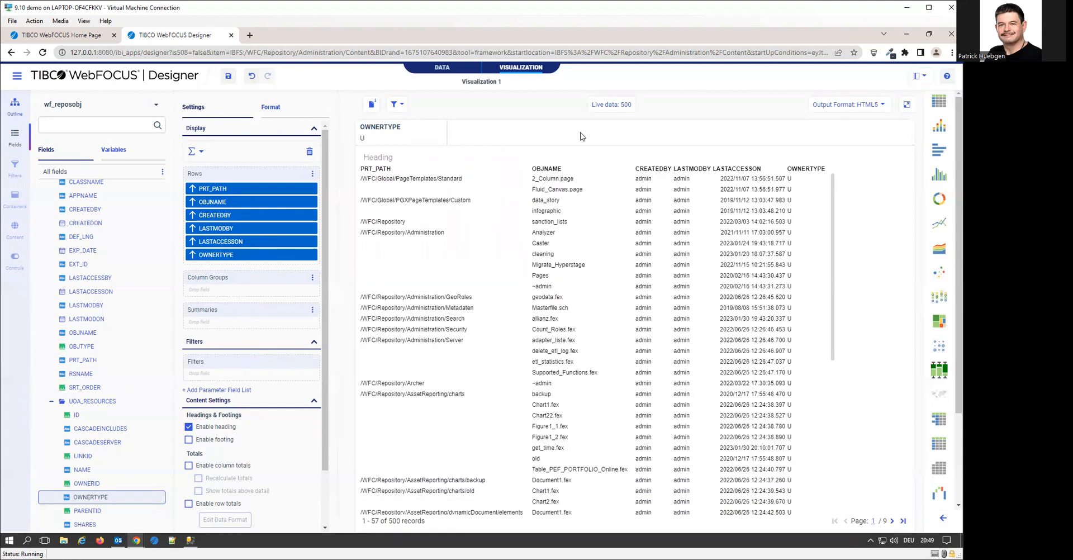
scroll(638, 330, down, 4)
scroll(638, 330, up, 4)
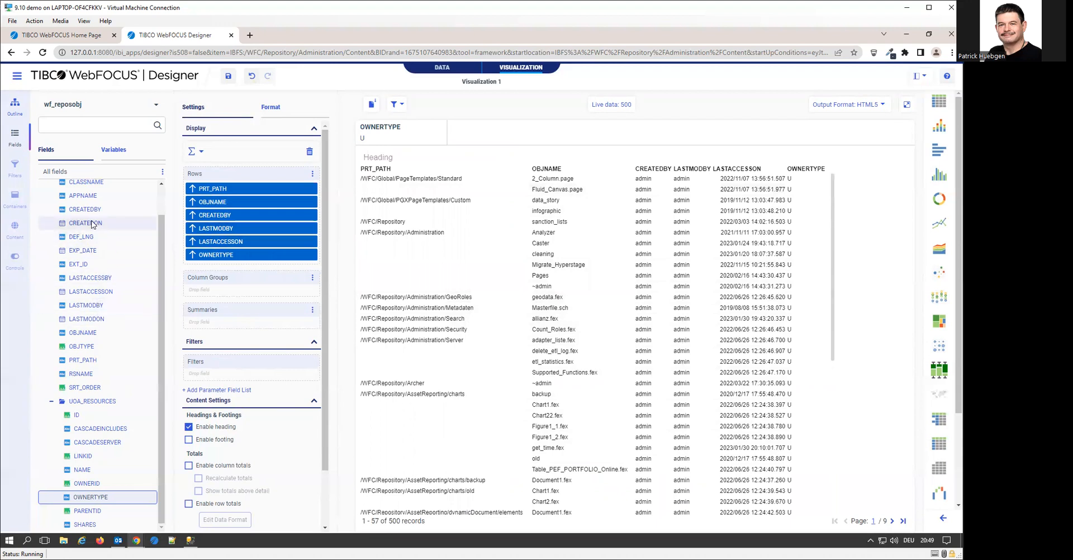
Add CREATEDBY to the filter toolbar, search its values for "pa" and filter the report on the second matching user
drag(93, 210, 484, 139)
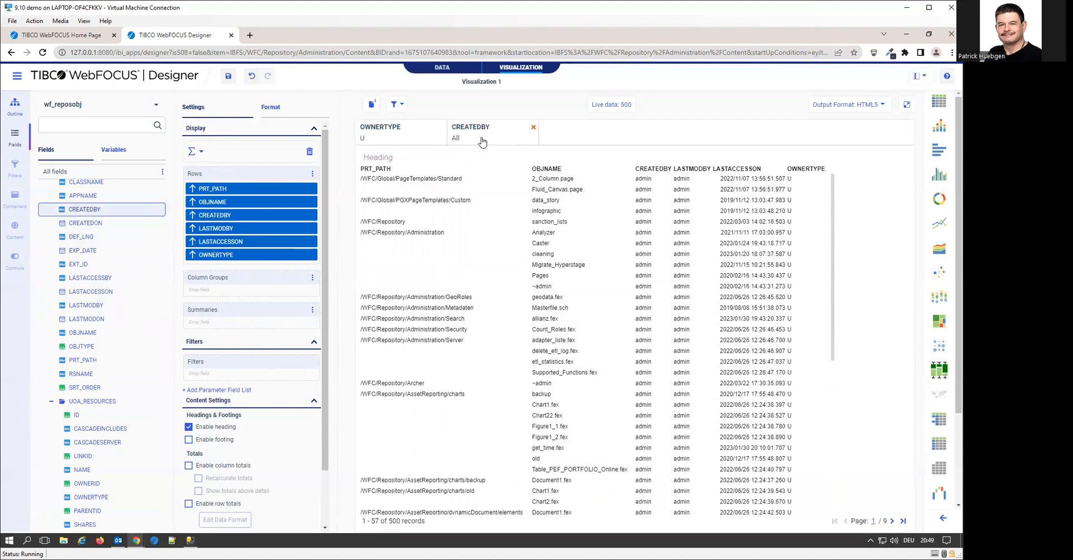
click(486, 142)
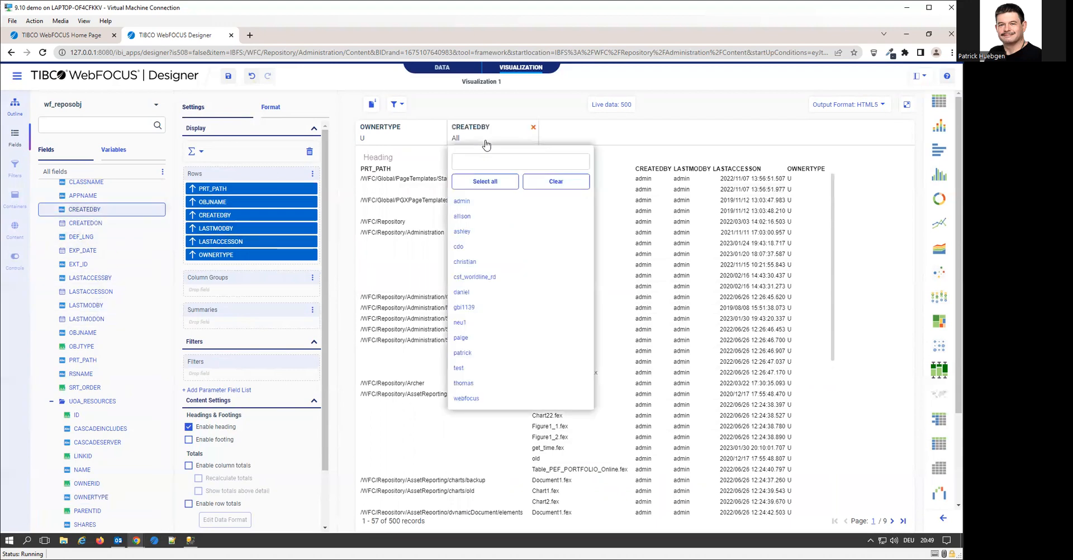
click(484, 163)
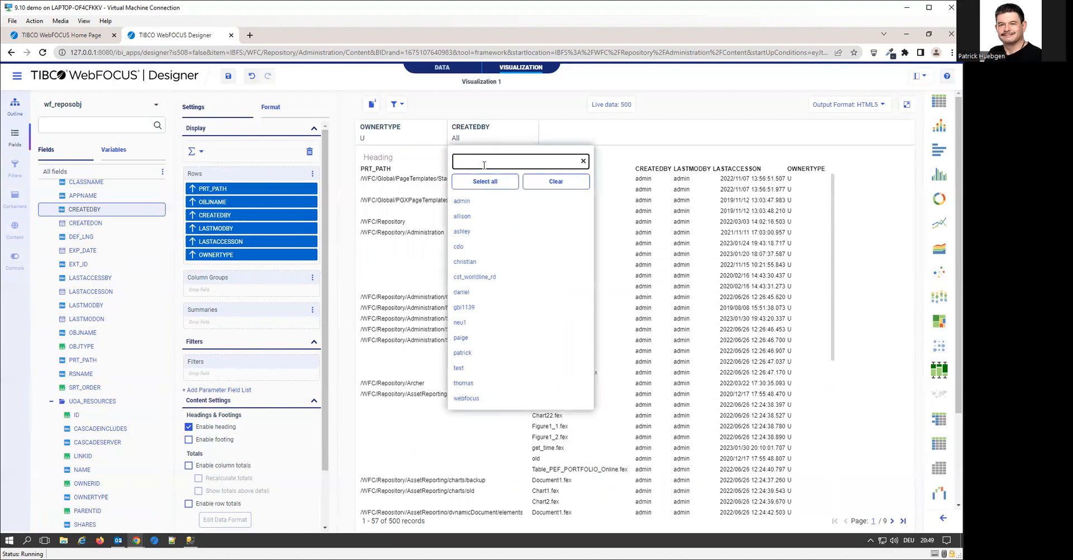
text(pa)
click(547, 216)
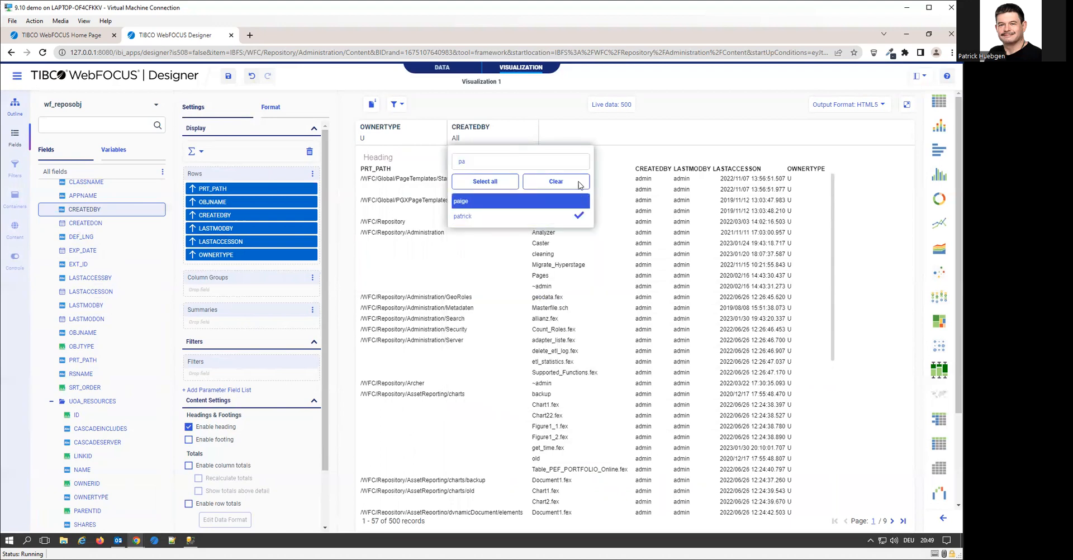
click(647, 138)
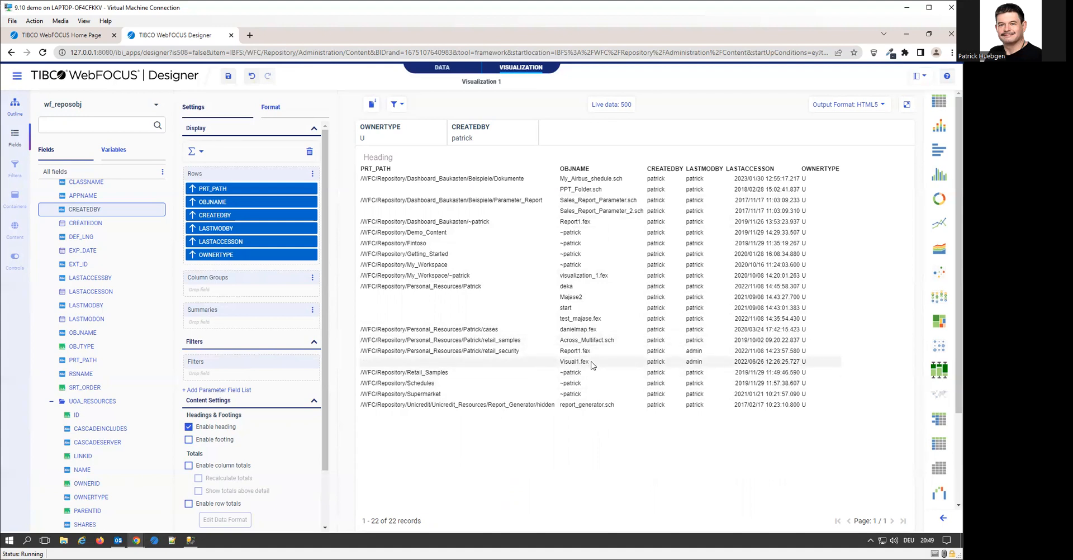
click(617, 344)
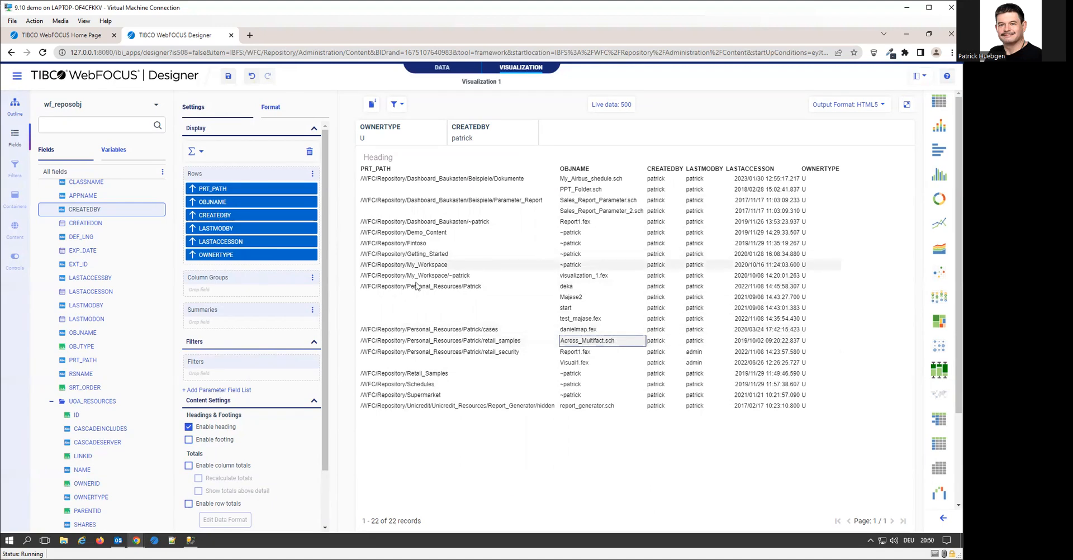
Add OBJTYPE to the report summaries and the filter toolbar, and make its filter work on Detail values
double_click(81, 346)
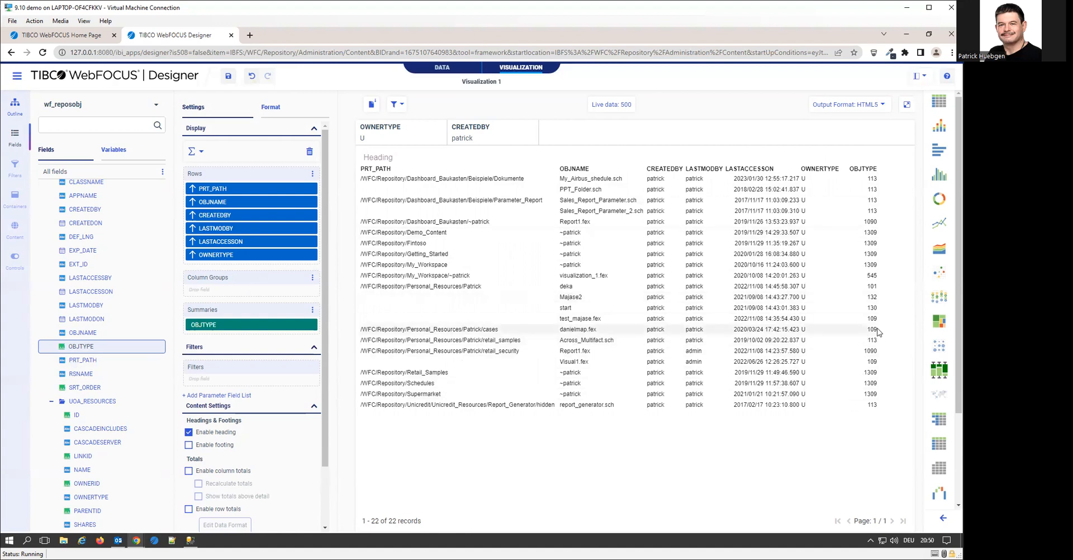
drag(77, 347, 566, 137)
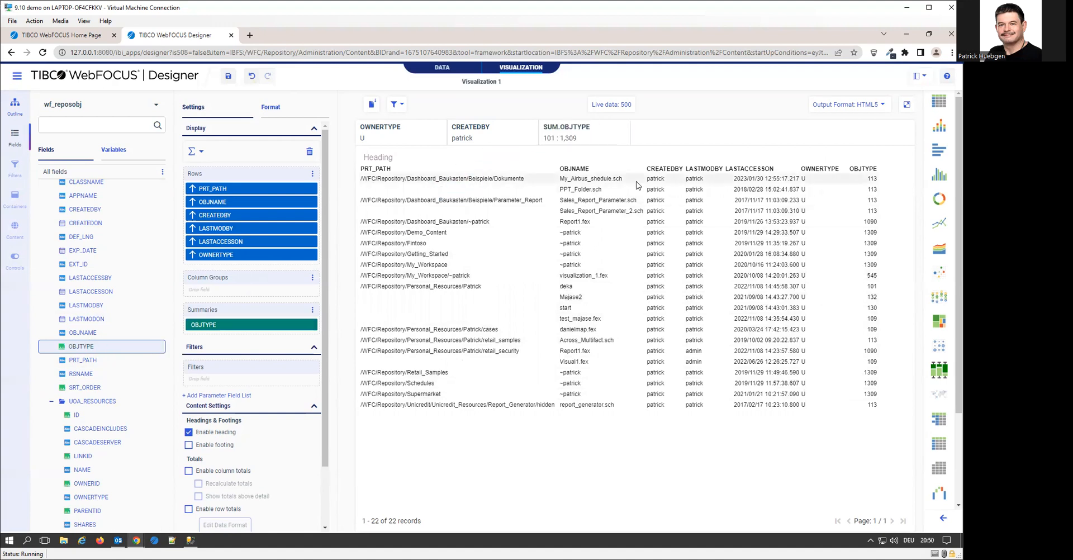
click(566, 137)
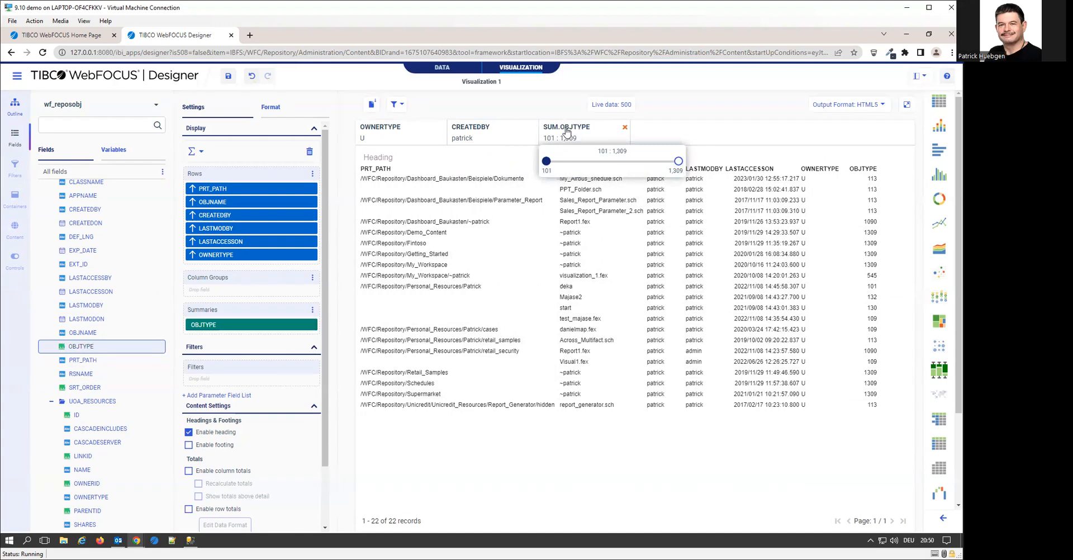
right_click(566, 132)
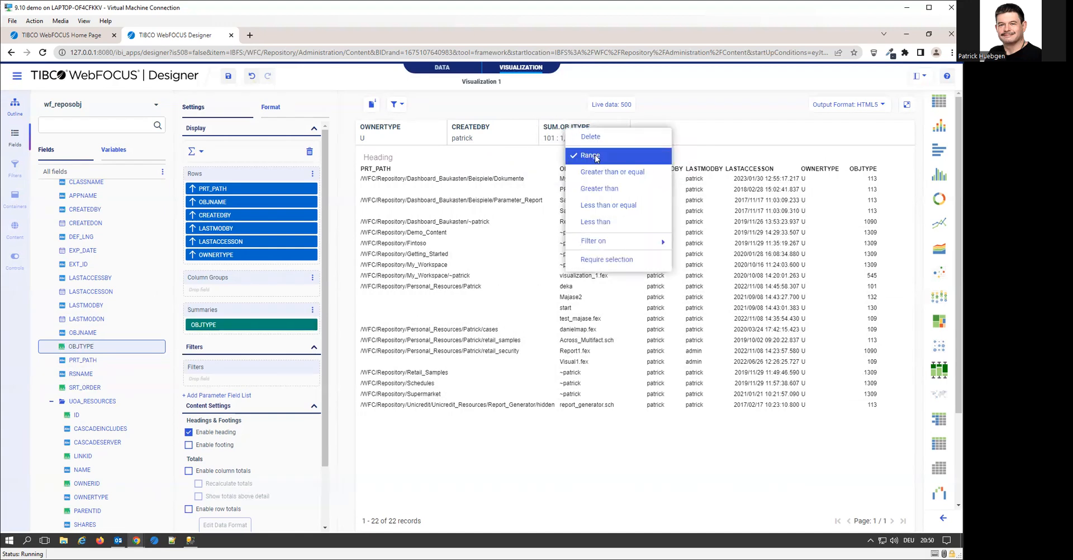
mouse_move(614, 249)
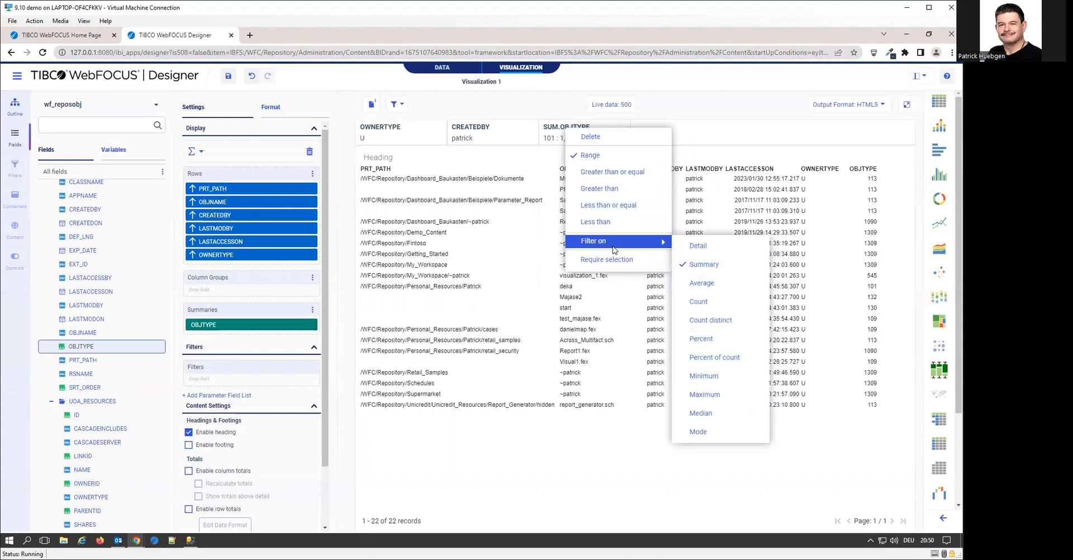
click(705, 249)
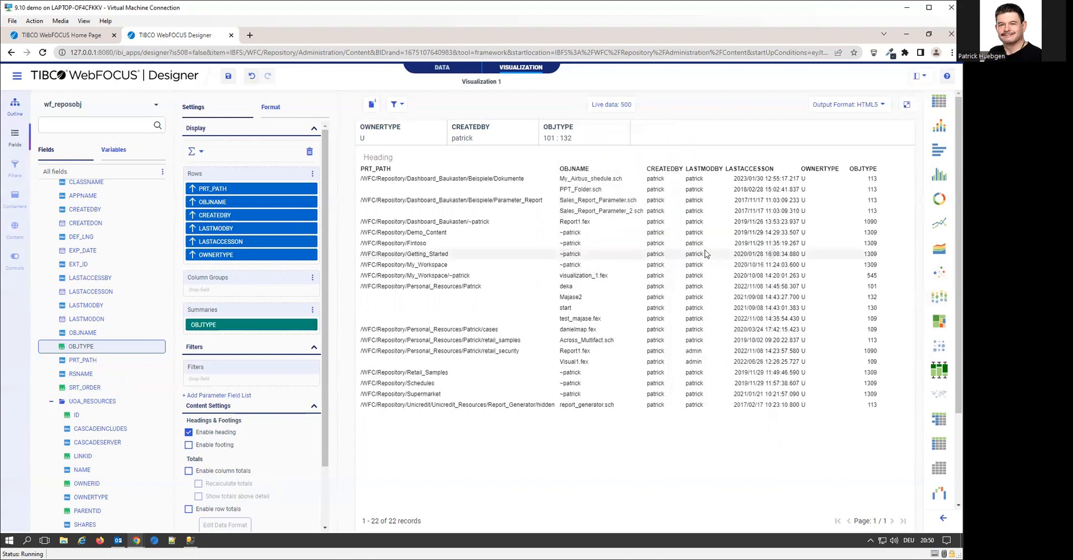
Narrow the OBJTYPE range filter to 109 at both ends
click(566, 143)
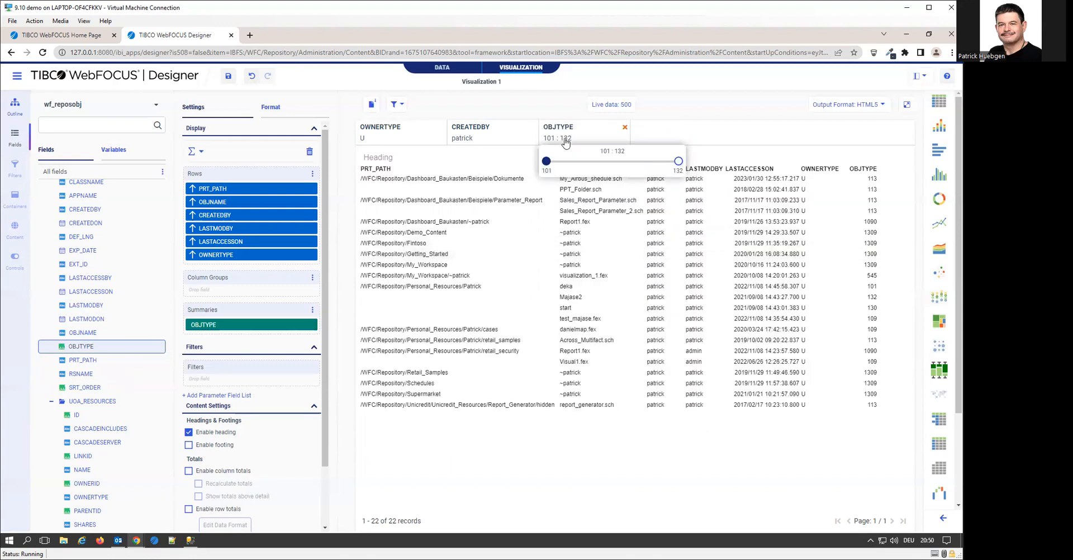
drag(554, 168, 578, 168)
drag(676, 163, 581, 162)
click(703, 133)
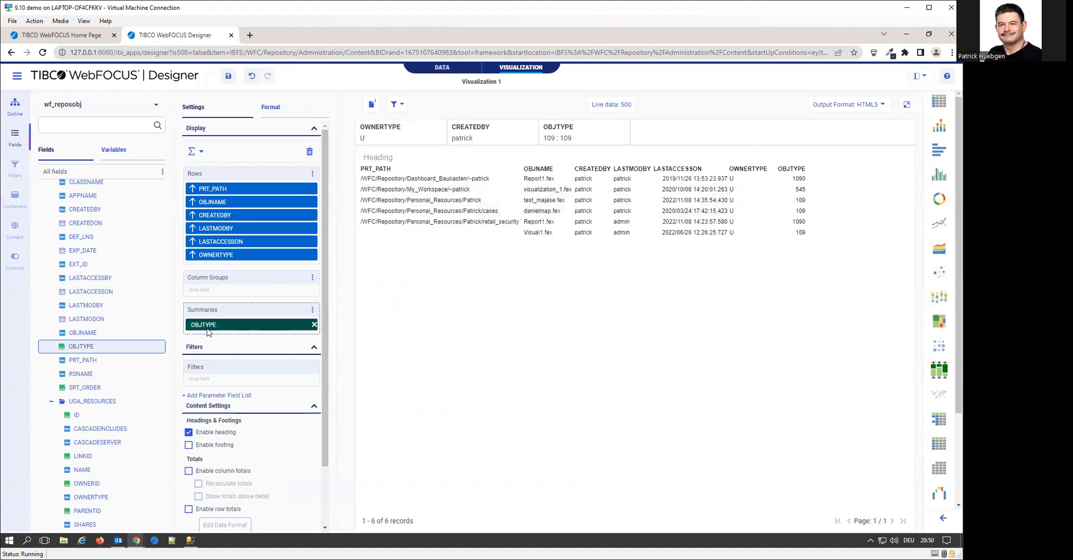
Move OBJTYPE from Summaries to the end of Rows and widen its filter back to the full range 101 to 132
drag(218, 327, 238, 266)
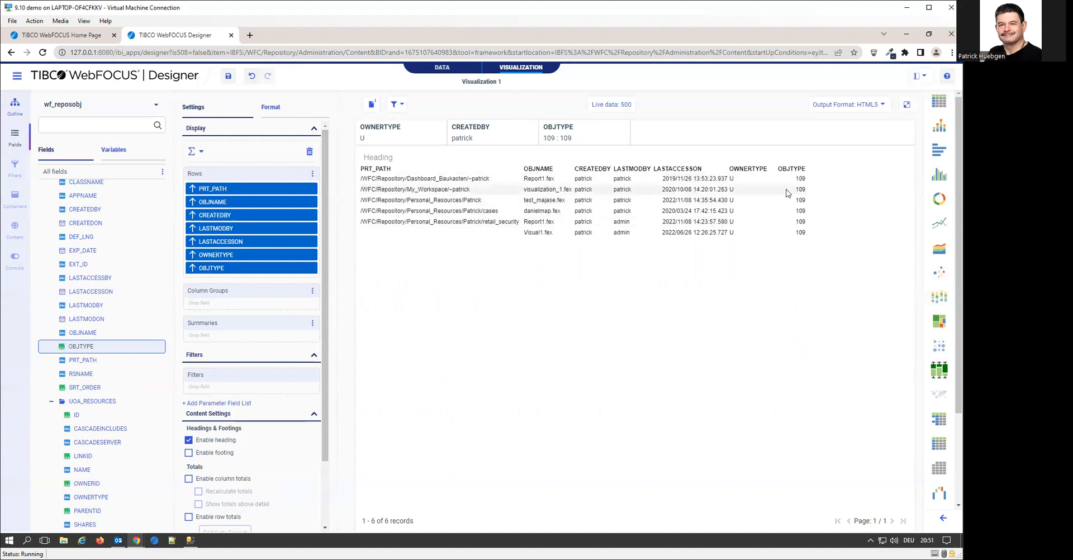
click(568, 140)
drag(580, 161, 678, 161)
click(869, 182)
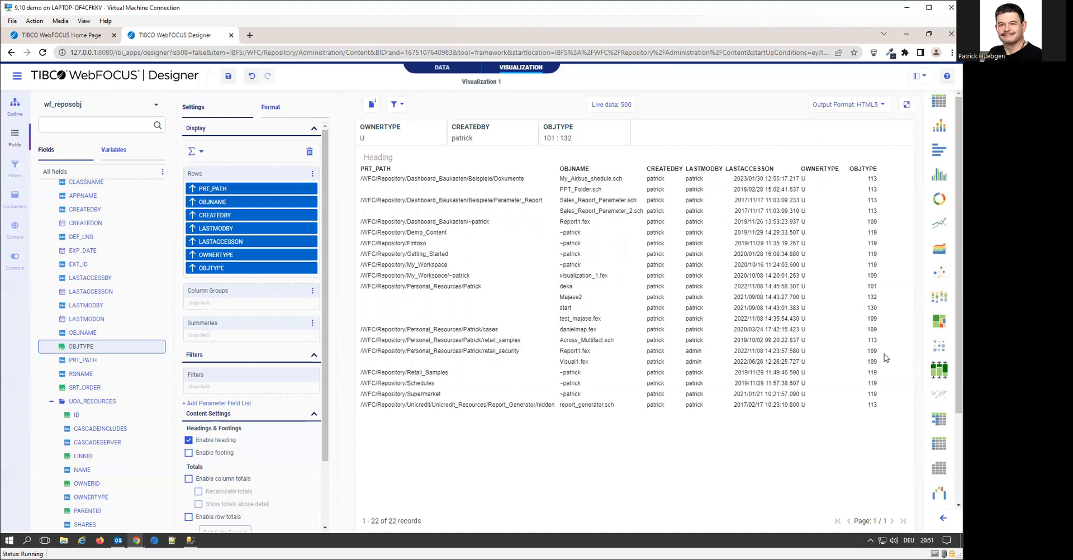
Restrict the OBJTYPE range filter to 113 at both ends
click(582, 146)
drag(543, 161, 589, 175)
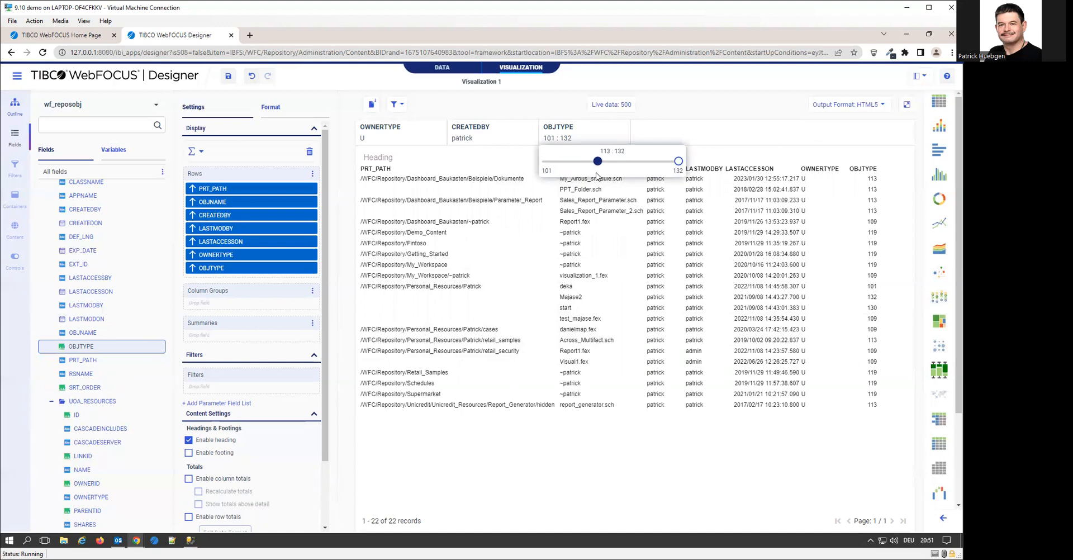
drag(678, 161, 596, 174)
click(711, 134)
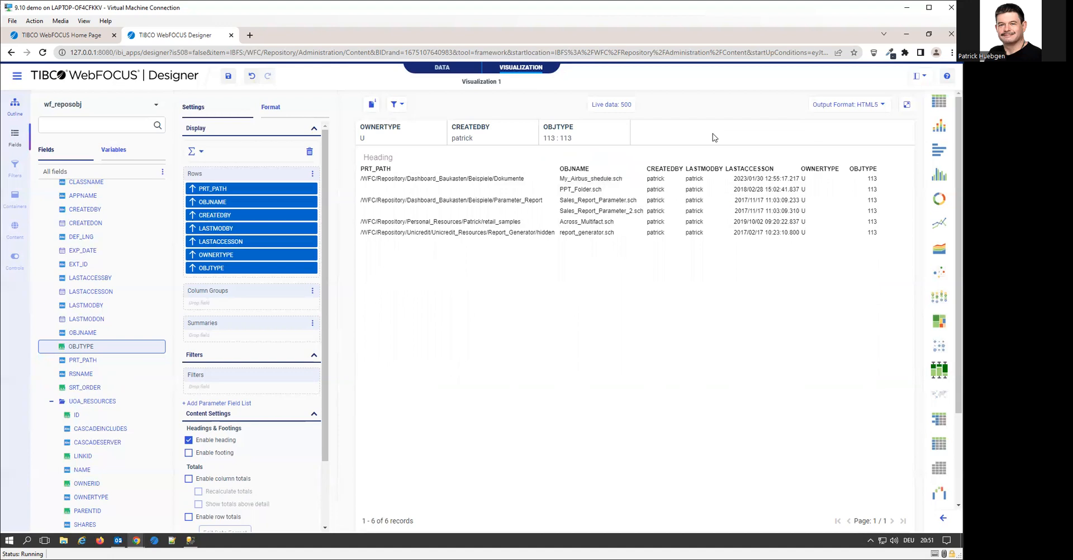